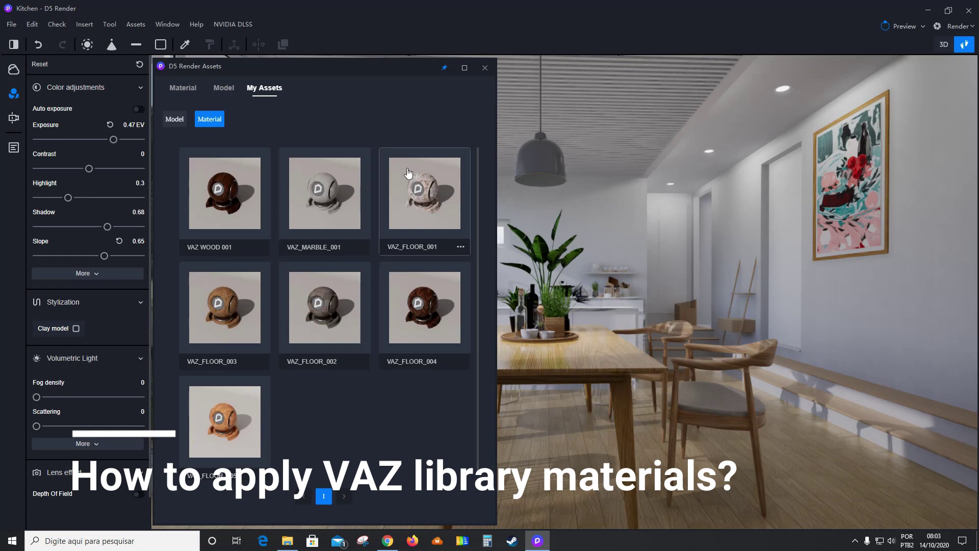
Apply a material from the D5 Render asset library to the preview ball and close the library.
left_click(485, 67)
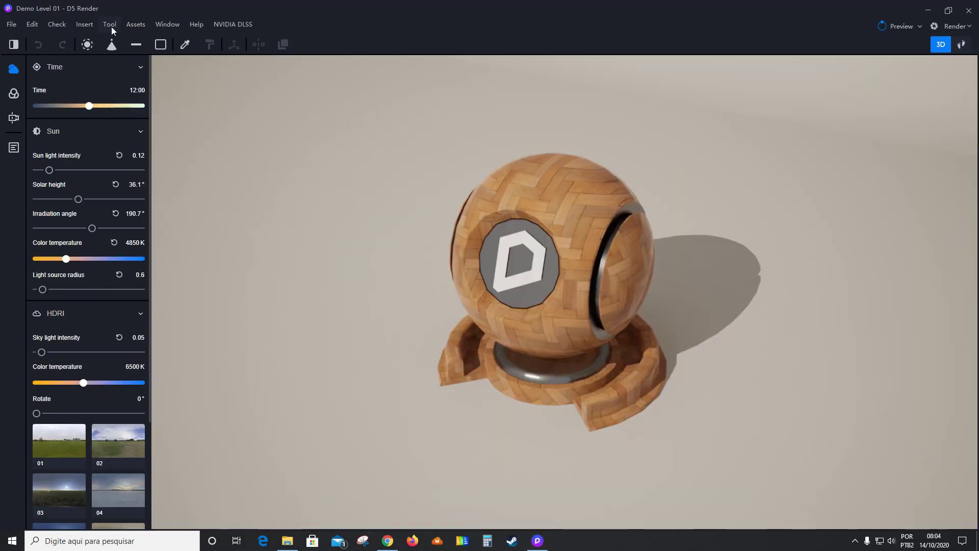
left_click(134, 31)
left_click_drag(251, 201, 609, 232)
left_click(484, 67)
Set the ball material's horizontal and vertical UV stretch to 9.84 and slightly increase its horizontal offset.
left_click(556, 185)
left_click(943, 291)
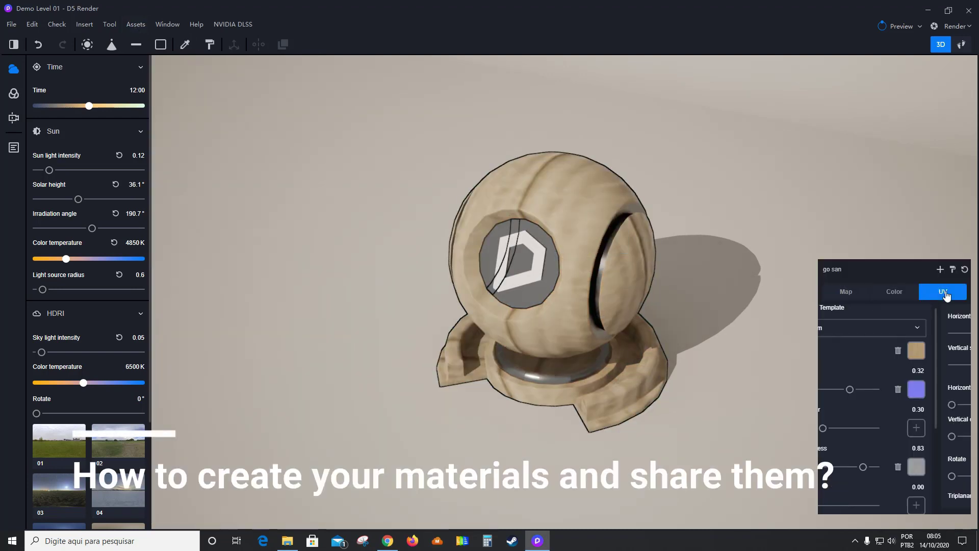
left_click_drag(877, 333, 893, 336)
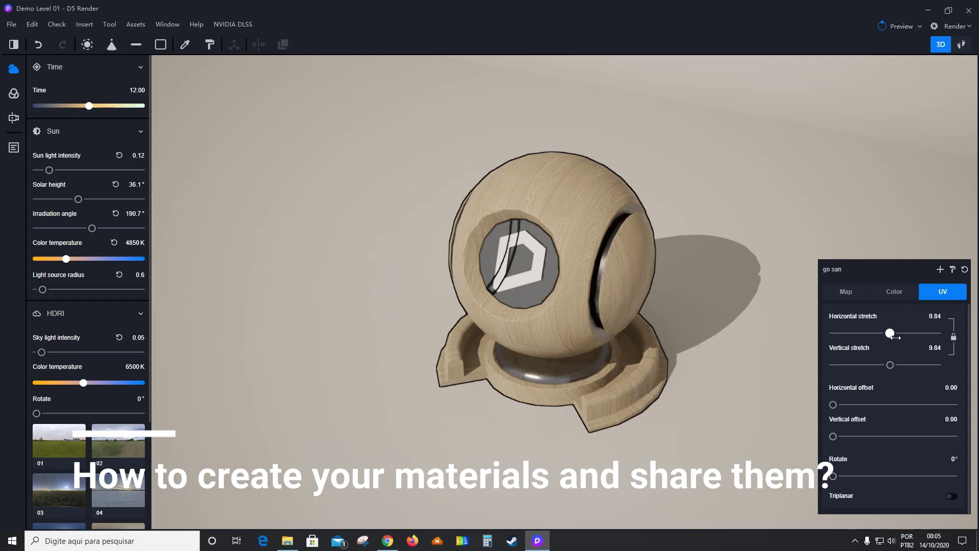
left_click_drag(833, 404, 847, 404)
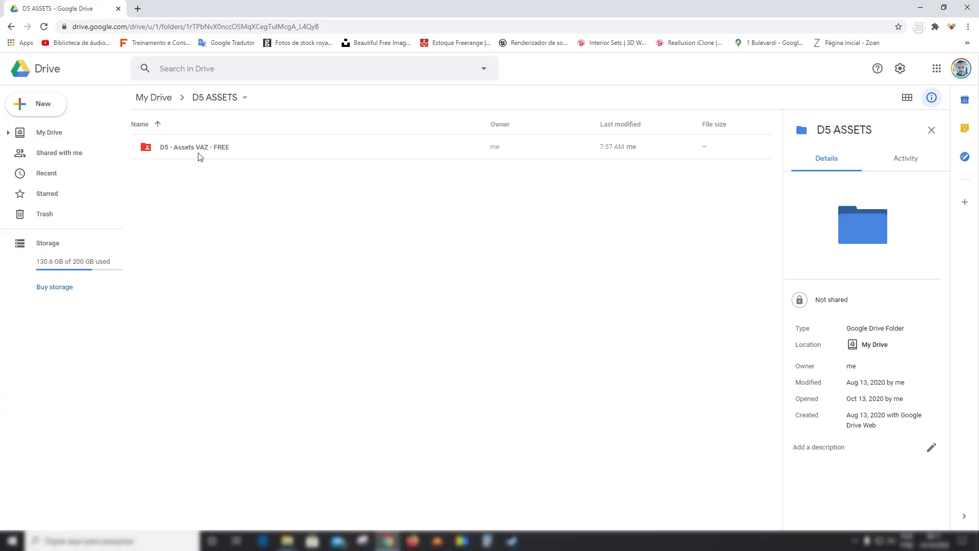
In Google Drive, open the D5 - 01 - MATERIALS Pack - Vaz folder inside D5 - Assets VAZ - FREE.
double_click(202, 150)
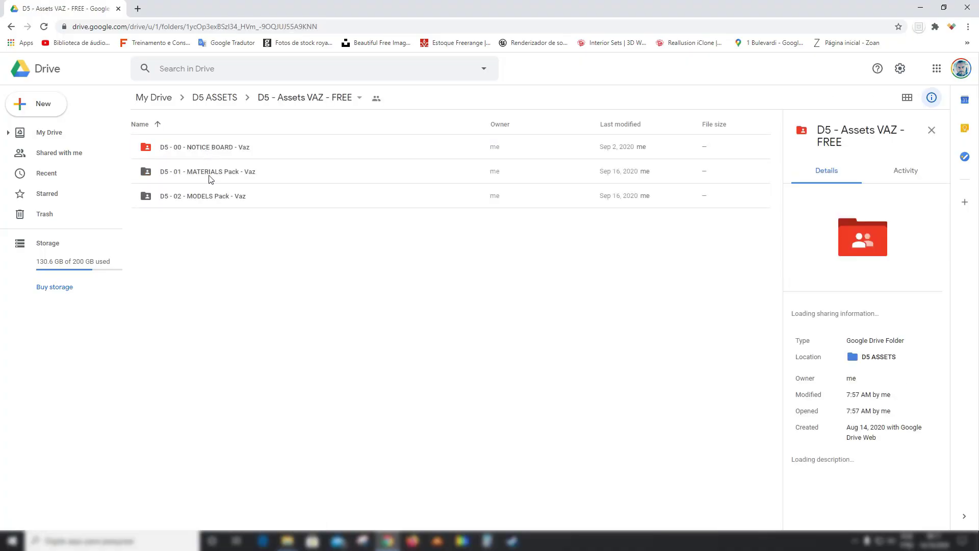
left_click(205, 172)
double_click(205, 171)
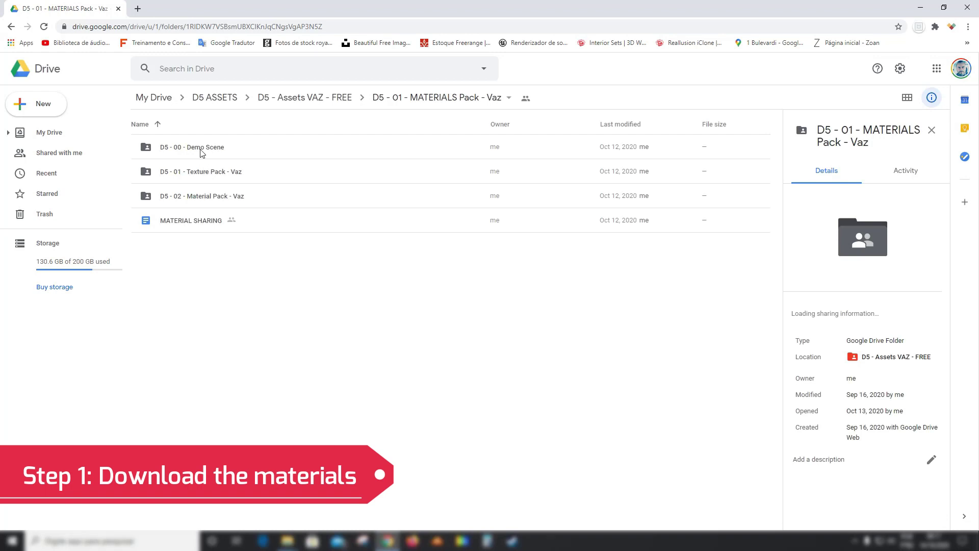
Examine how the D5 - 02 - Material Pack - Vaz folder is organized, then return to its parent folder.
left_click(208, 195)
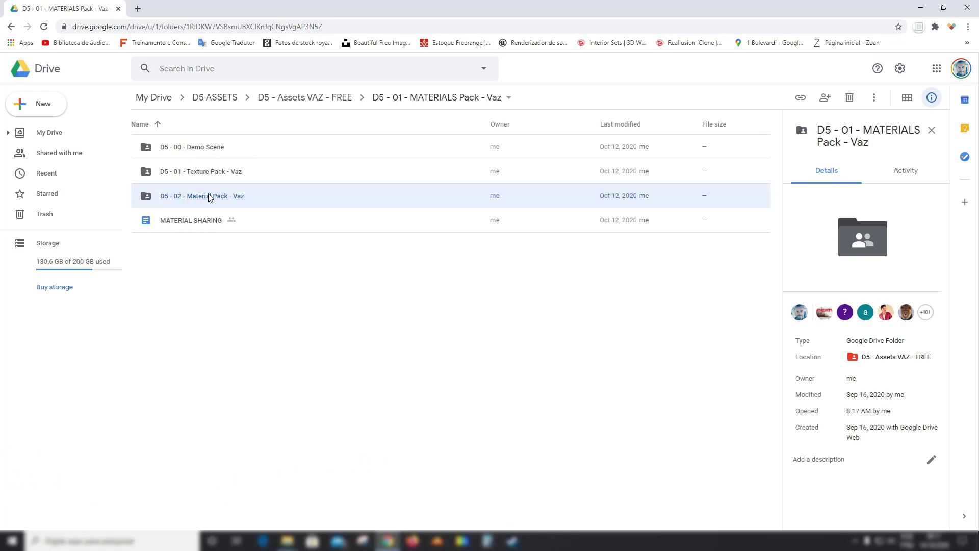
double_click(208, 197)
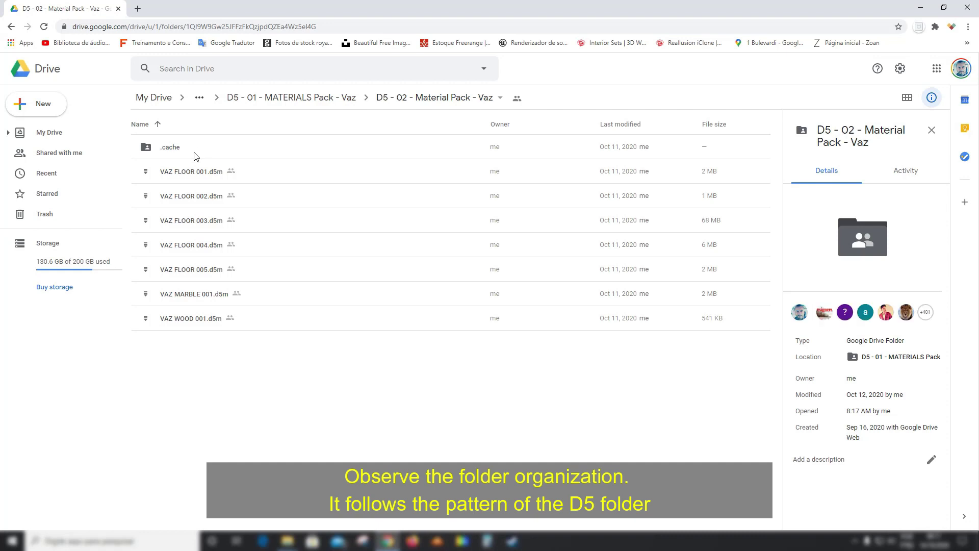
key("alt+Left")
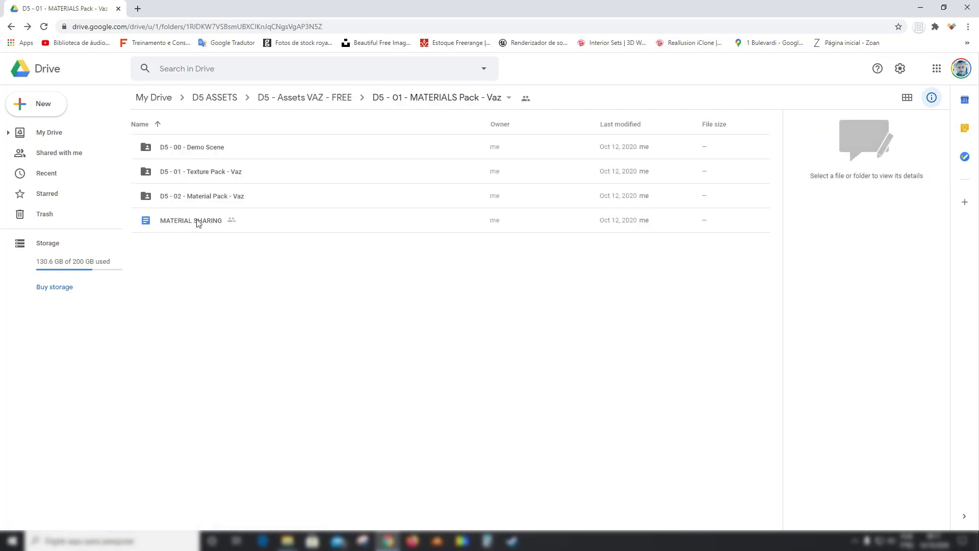
Download the D5 - 02 - Material Pack - Vaz folder from Drive.
left_click(198, 199)
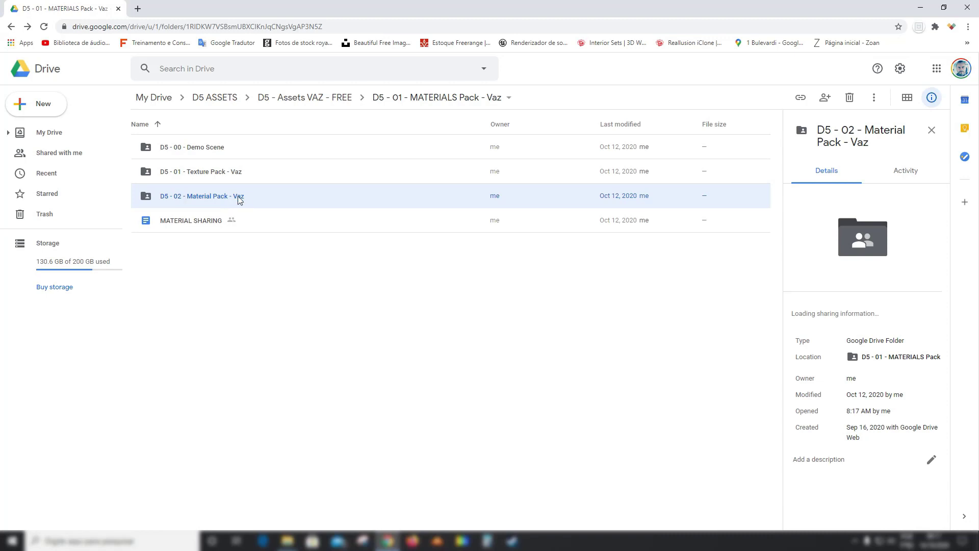
right_click(219, 197)
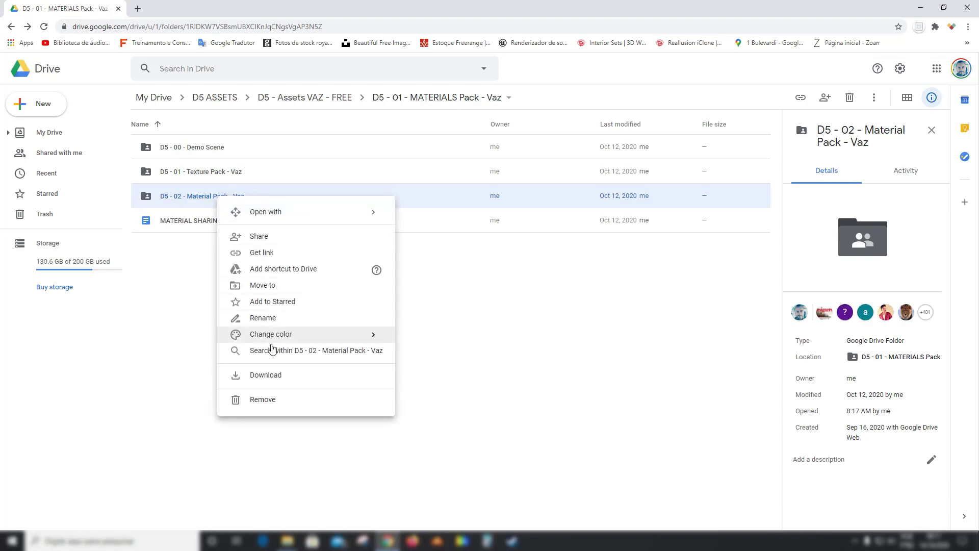
left_click(277, 384)
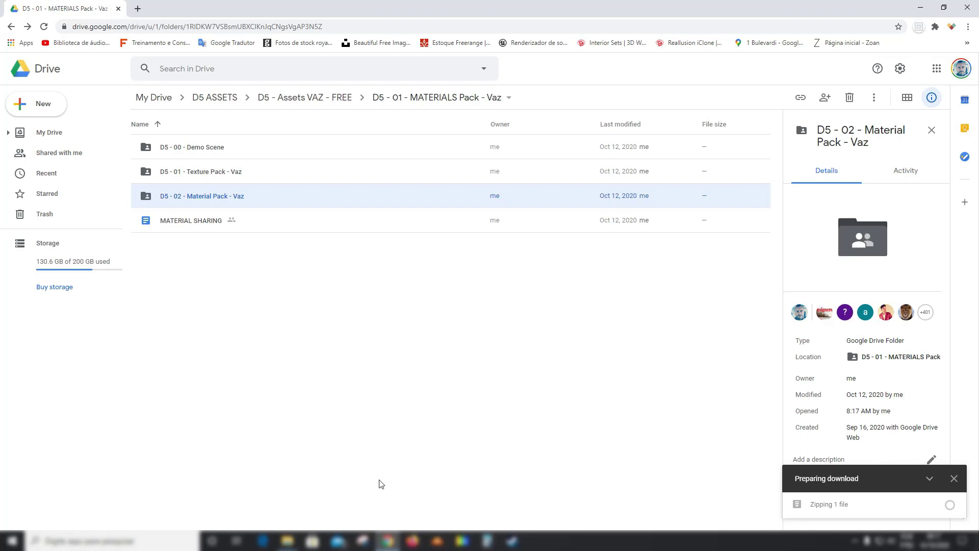
mouse_move(829, 510)
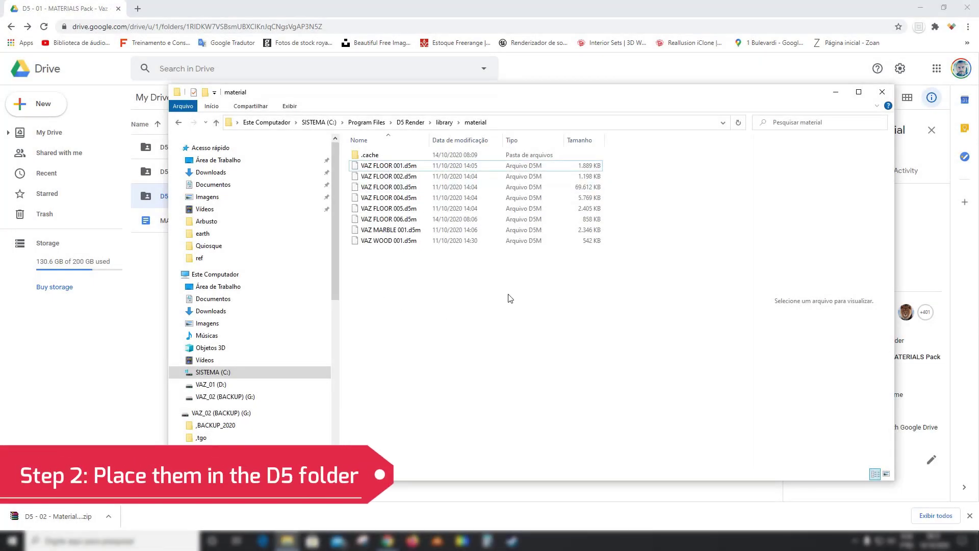
Delete all existing .d5m files, VAZ FLOOR 001 through VAZ WOOD 001, from D5 Render's library material folder, granting administrator permission.
left_click(397, 166)
left_click(393, 241, "shift")
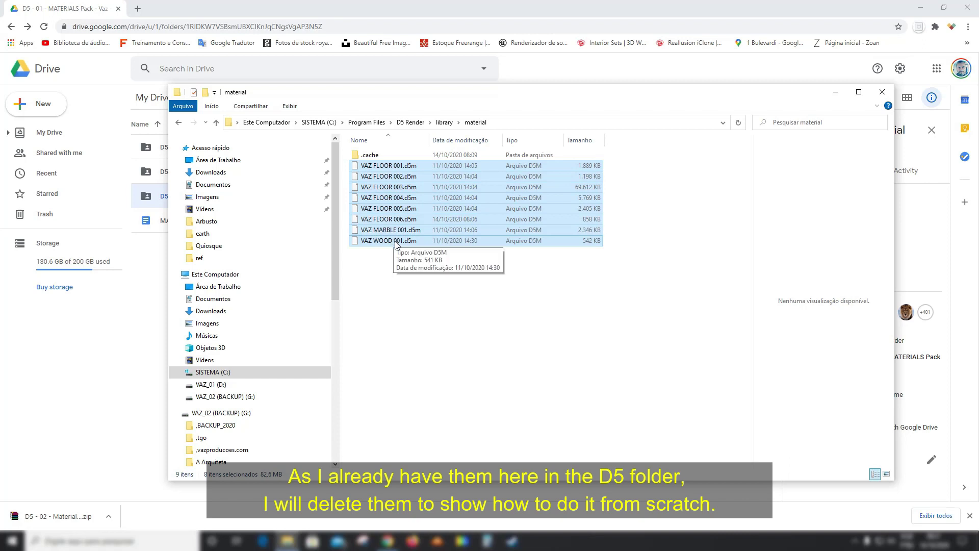
key("Delete")
left_click(463, 223)
left_click(460, 218)
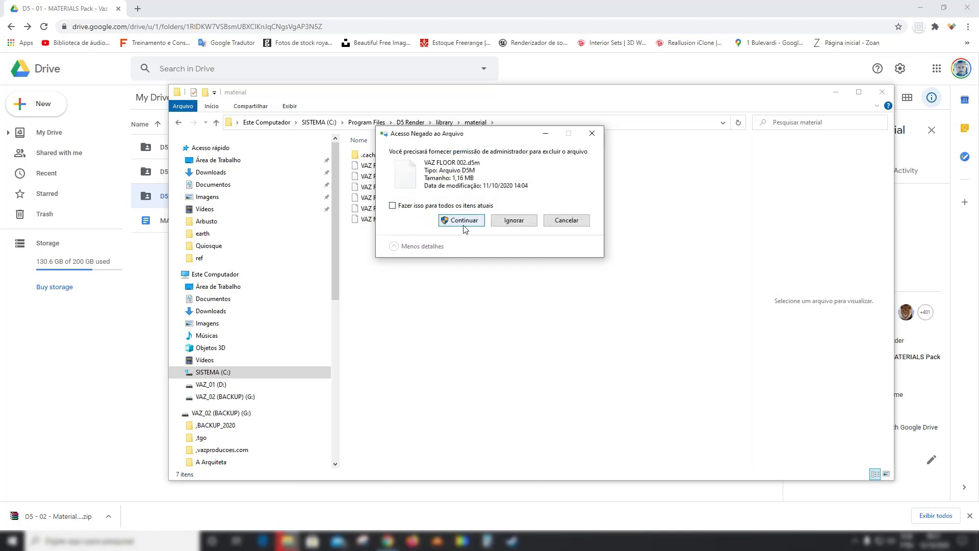
left_click(448, 221)
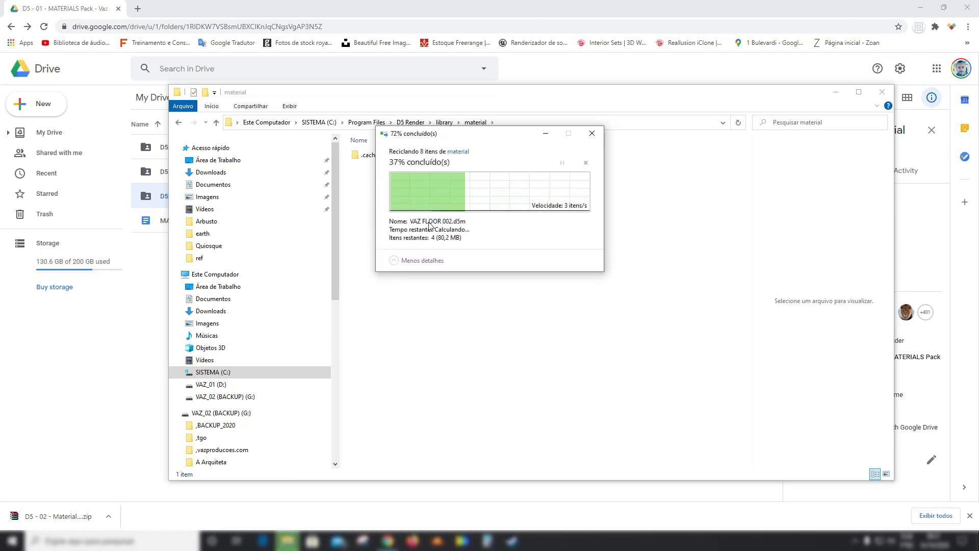
Delete all VAZ material folders inside the .cache folder, keeping the .cache folder itself.
double_click(371, 158)
left_click(373, 158)
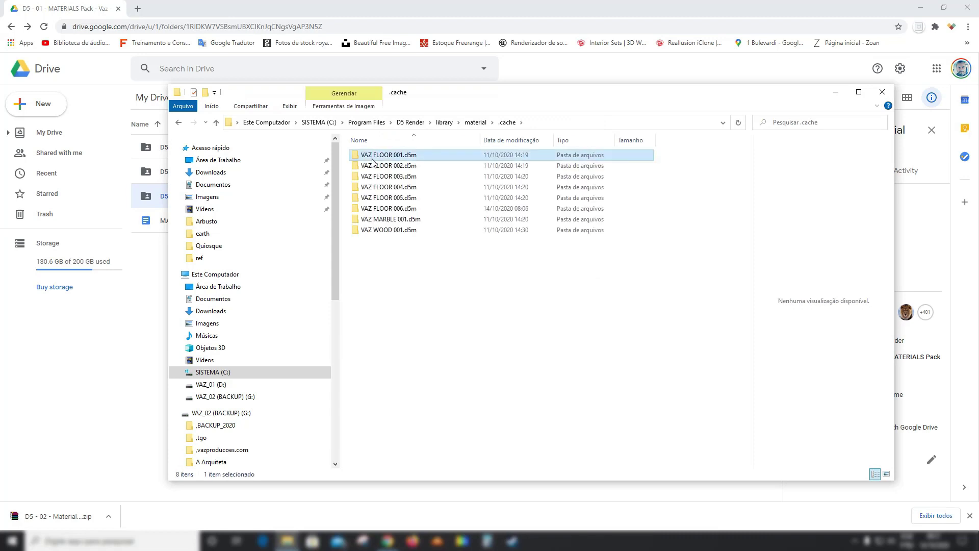
left_click(384, 231, "shift")
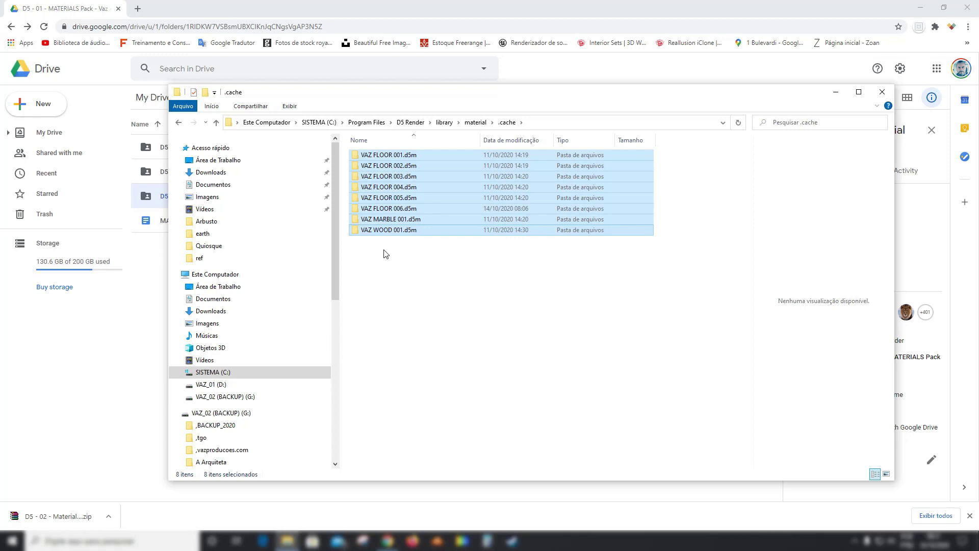
key("Delete")
left_click(456, 224)
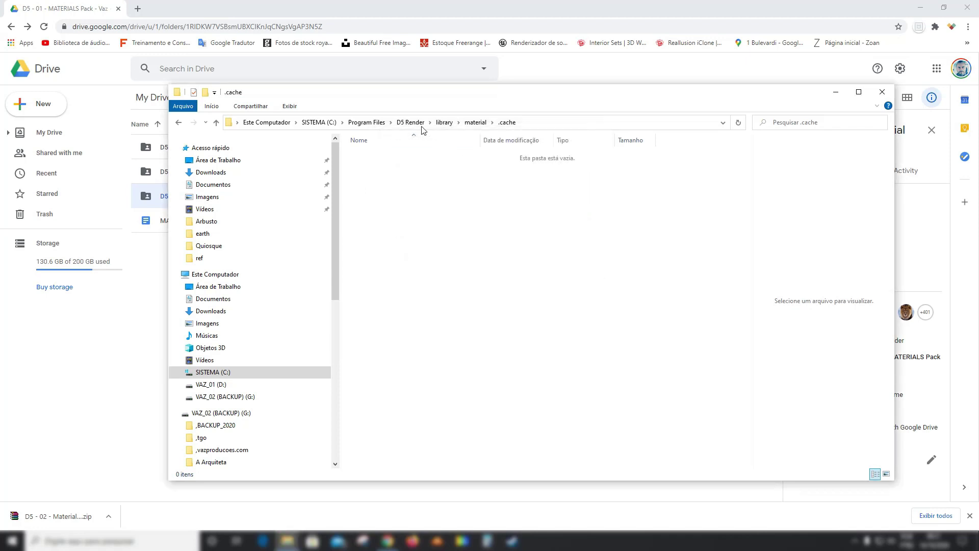
Move the downloaded Material Pack zip from Downloads into D5 Render's library material folder, granting administrator permission.
left_click(472, 123)
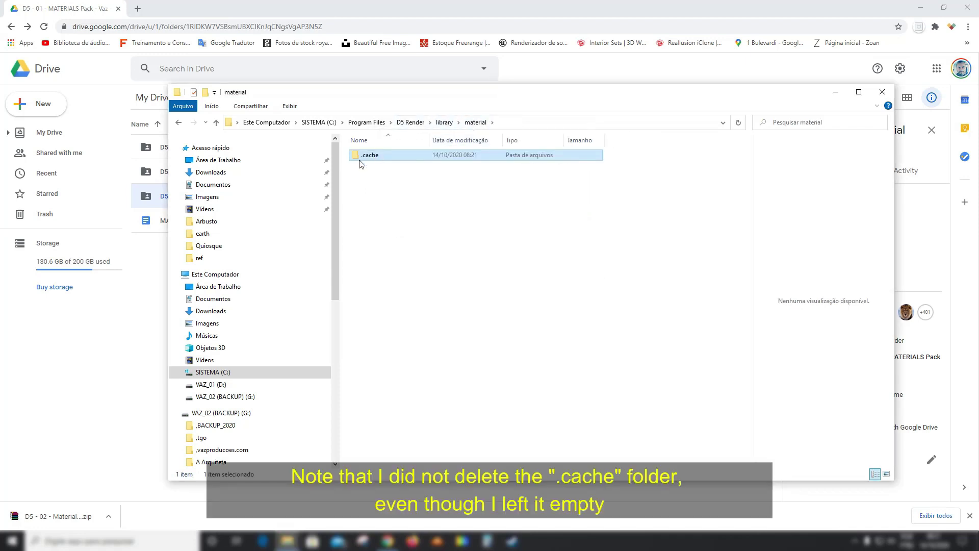
left_click(109, 516)
left_click(136, 482)
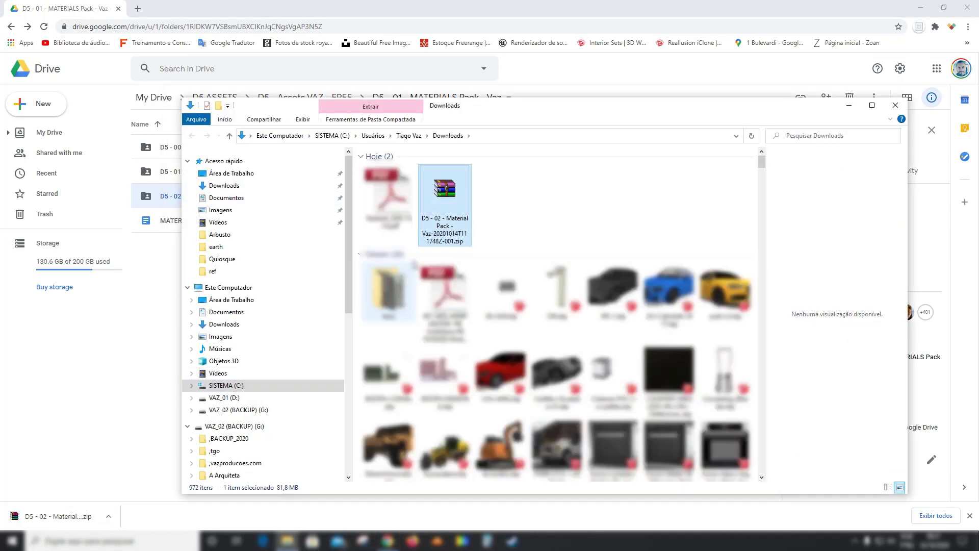
key("alt+Tab")
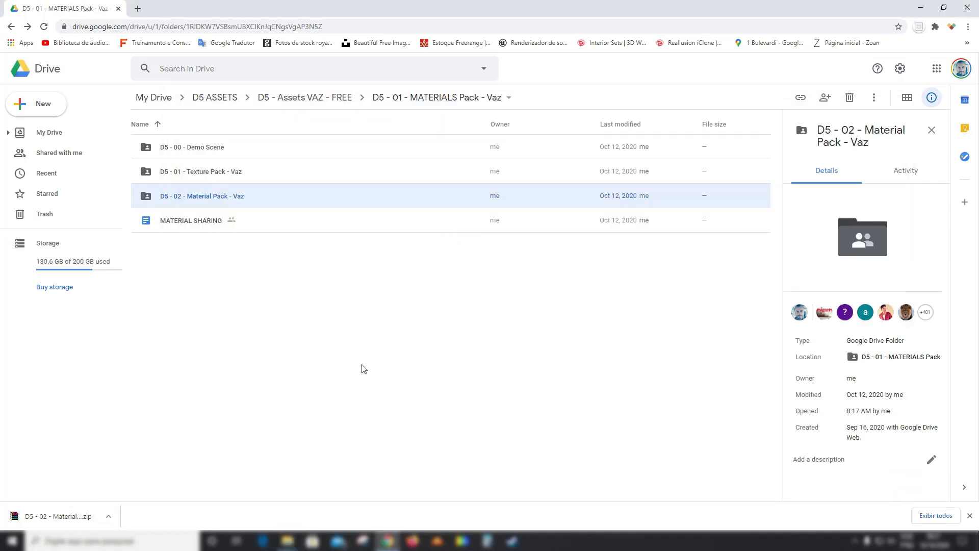
mouse_move(287, 540)
left_click(300, 509)
right_click(390, 260)
left_click(410, 327)
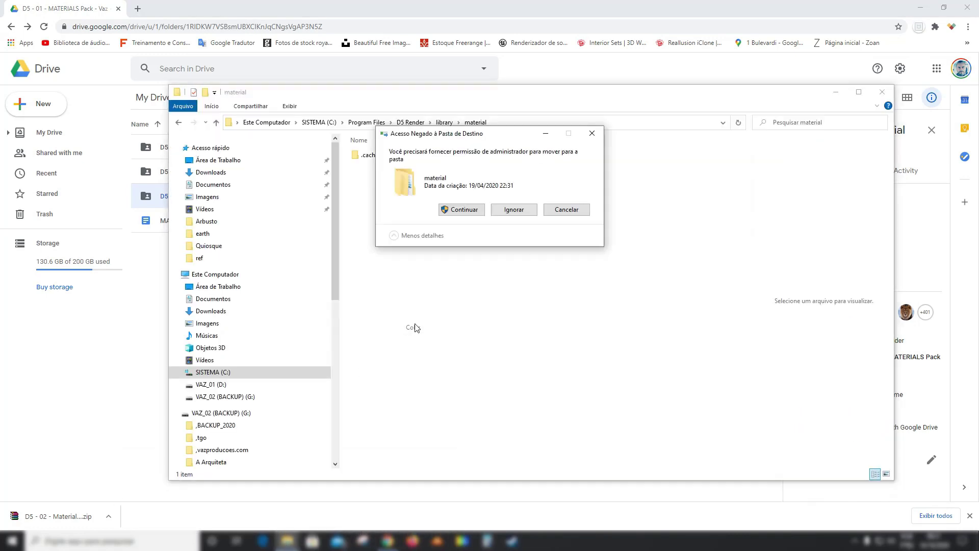
left_click(464, 211)
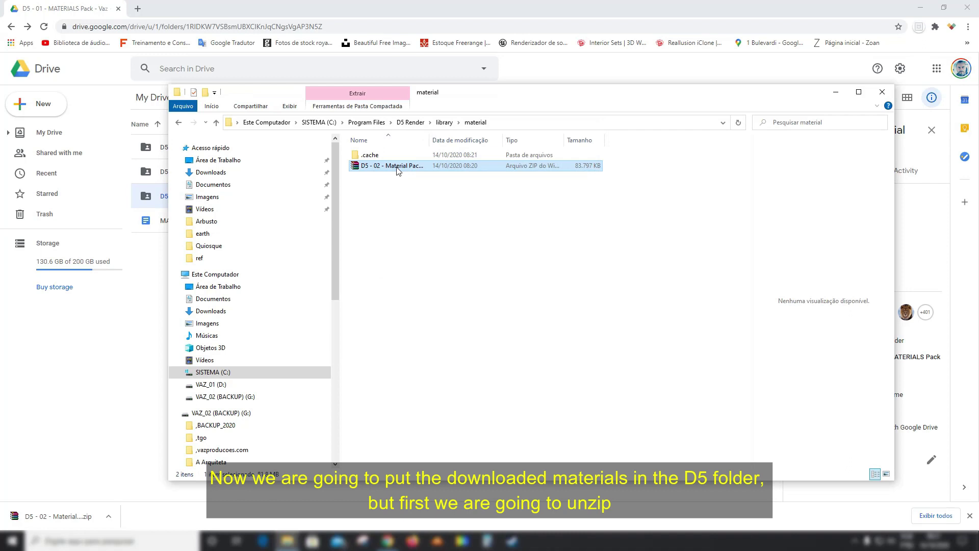
double_click(397, 166)
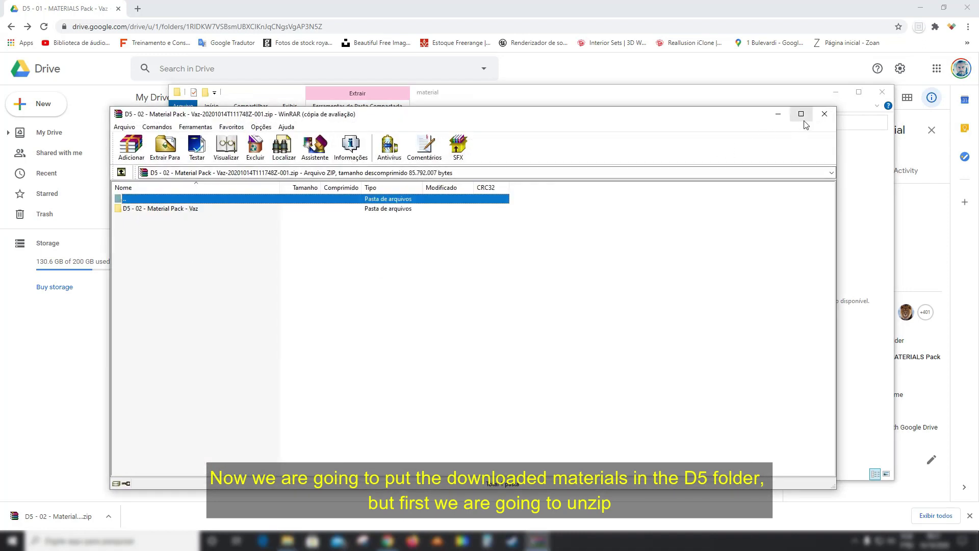
left_click(819, 120)
left_click(818, 118)
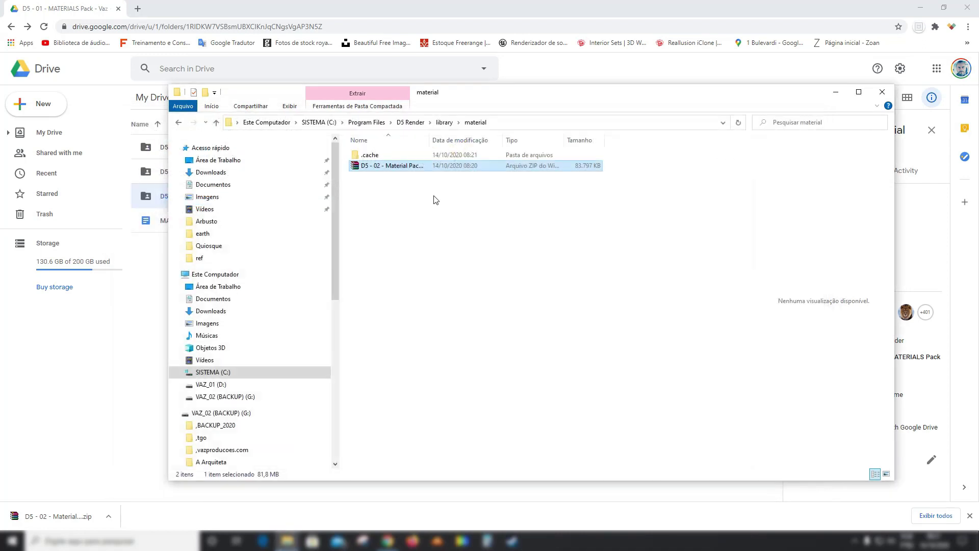
Extract the Material Pack zip into the material folder, allowing WinRAR to make changes, and delete the zip.
right_click(391, 166)
left_click(418, 209)
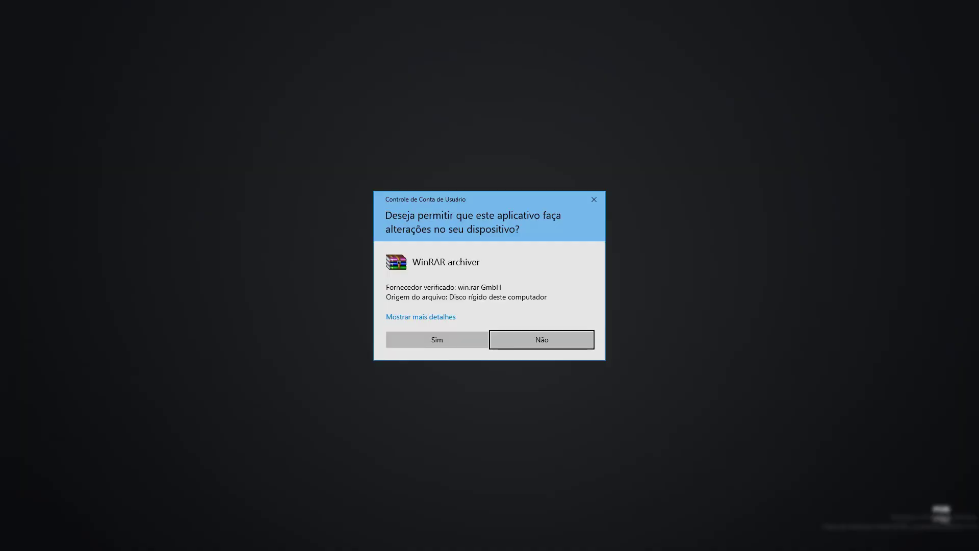
left_click(404, 343)
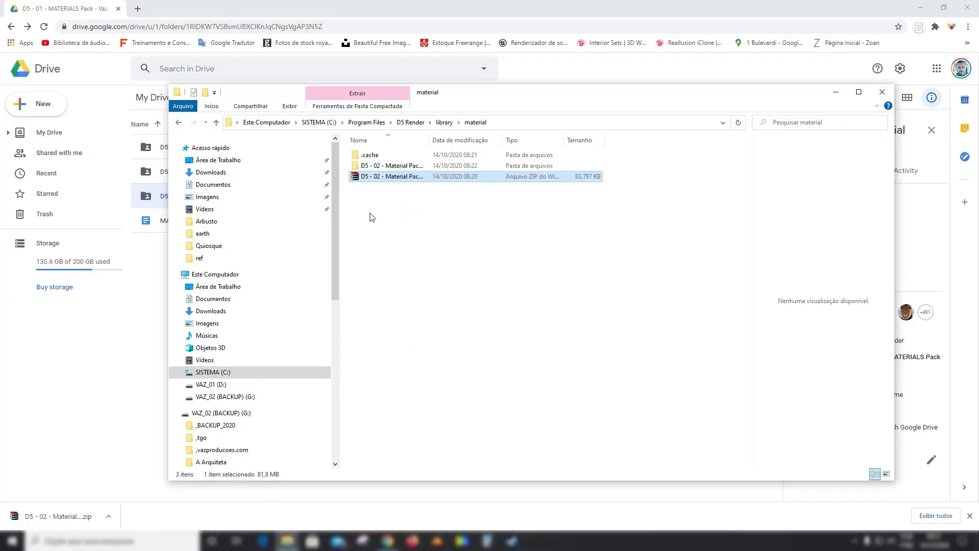
key("Delete")
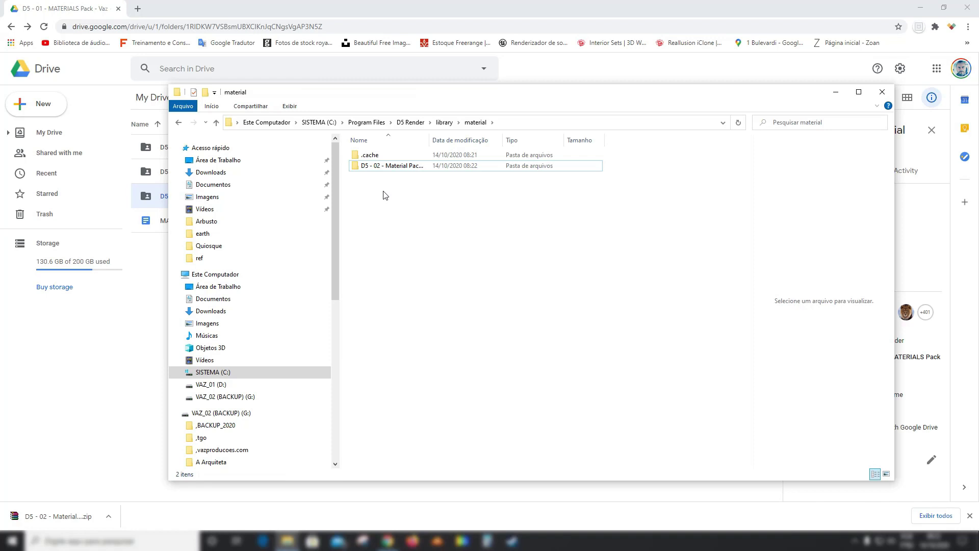
Move all .d5m files from the extracted D5 - 02 - Material Pack - Vaz folder up into the material folder.
double_click(393, 165)
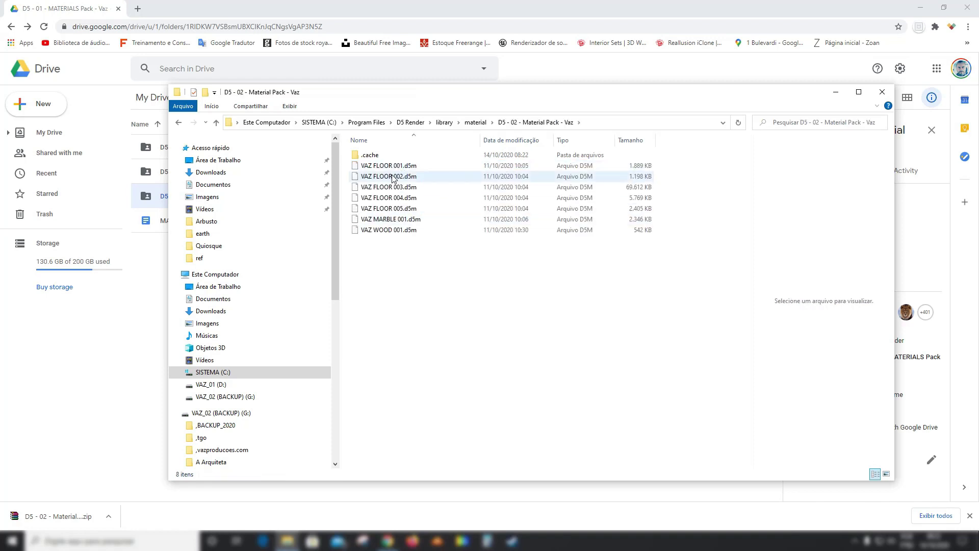
key("Down")
left_click(395, 231, "shift")
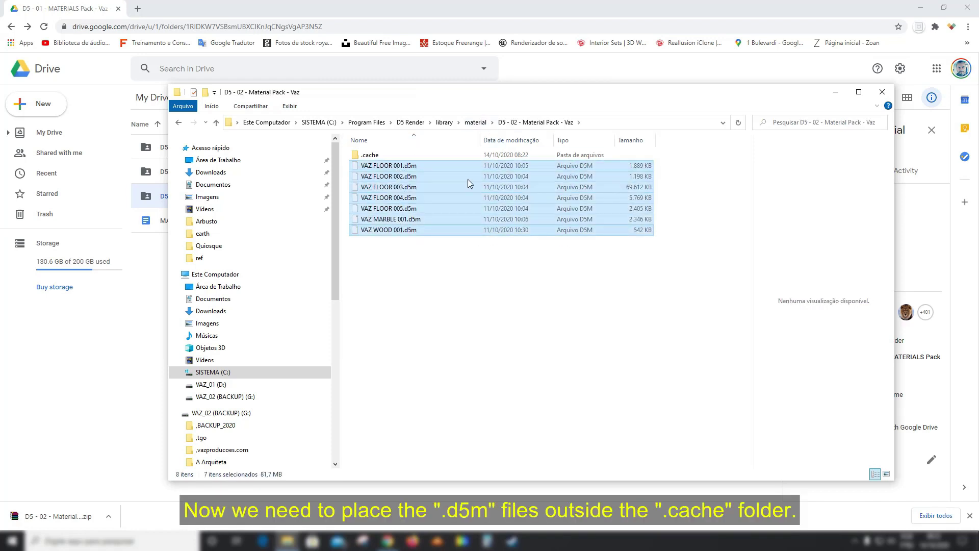
left_click(475, 122)
right_click(380, 231)
left_click(408, 299)
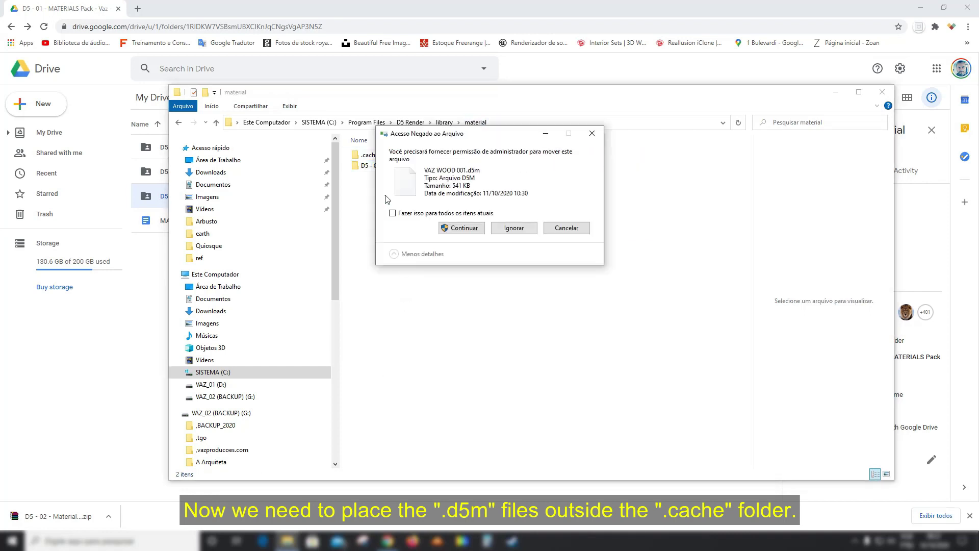
left_click(392, 213)
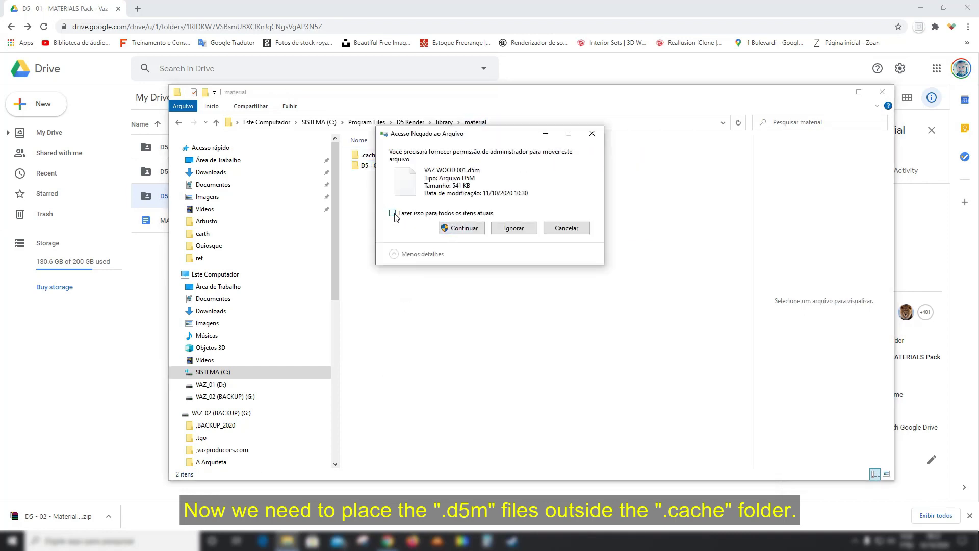
left_click(459, 228)
Move all seven VAZ material folders from the extracted pack's .cache folder into the material folder's own .cache folder, granting administrator permission.
double_click(368, 165)
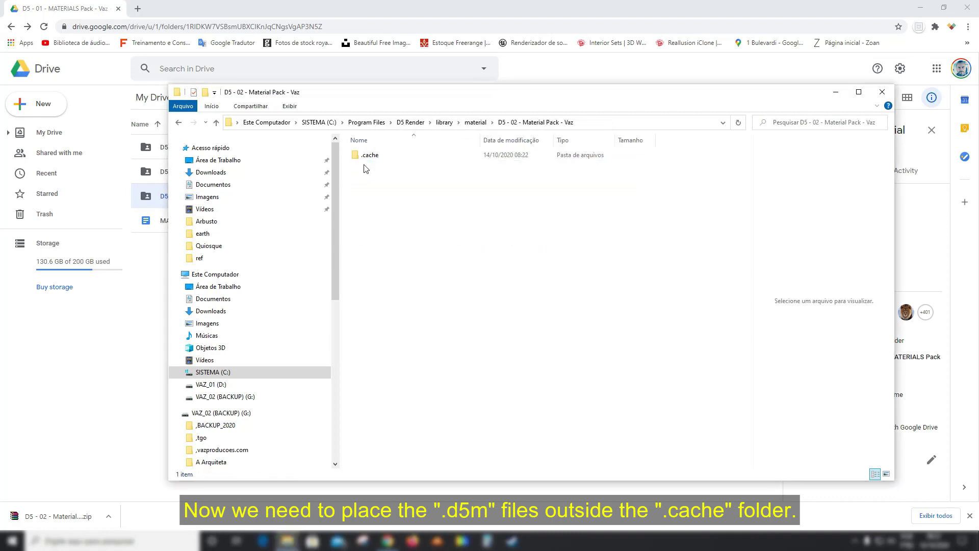
double_click(374, 155)
left_click(378, 156)
left_click(379, 220, "shift")
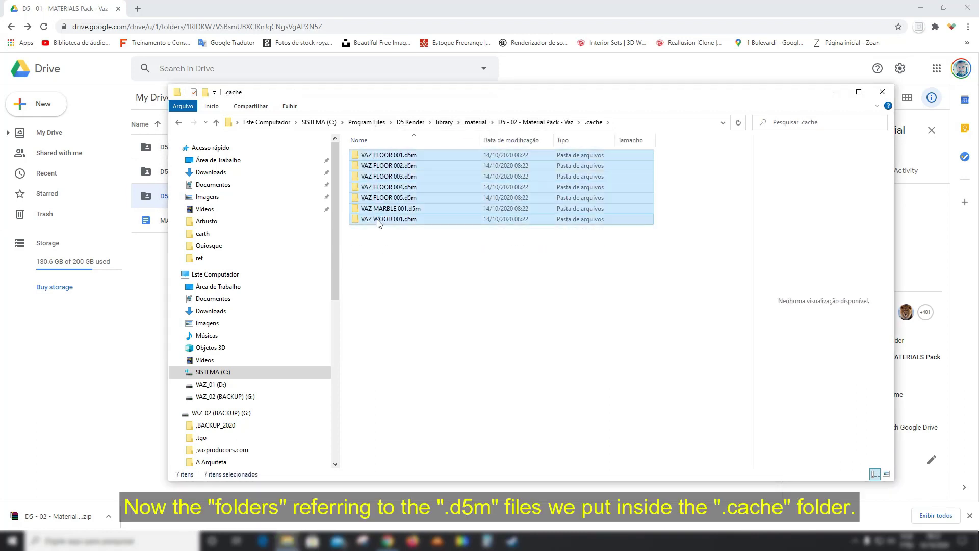
left_click(536, 123)
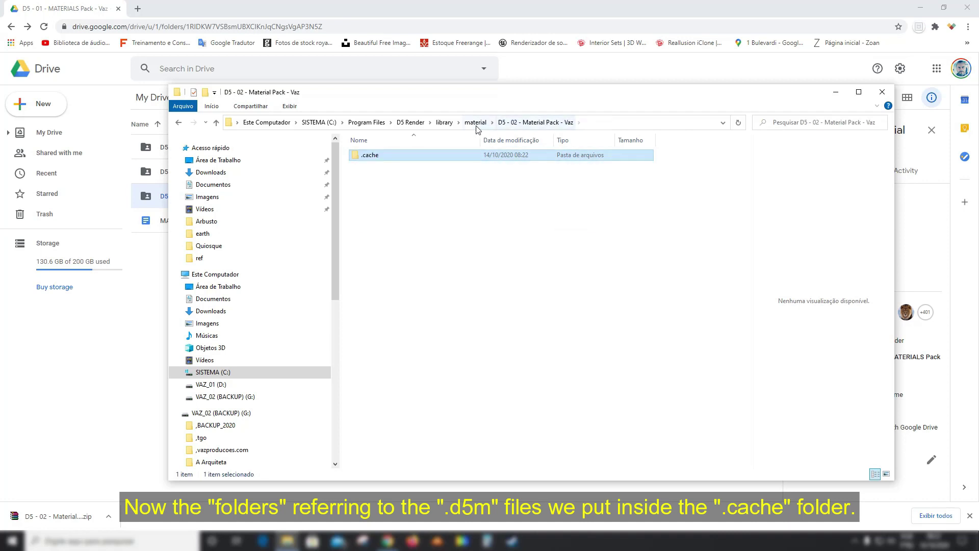
left_click(474, 122)
double_click(380, 155)
right_click(387, 229)
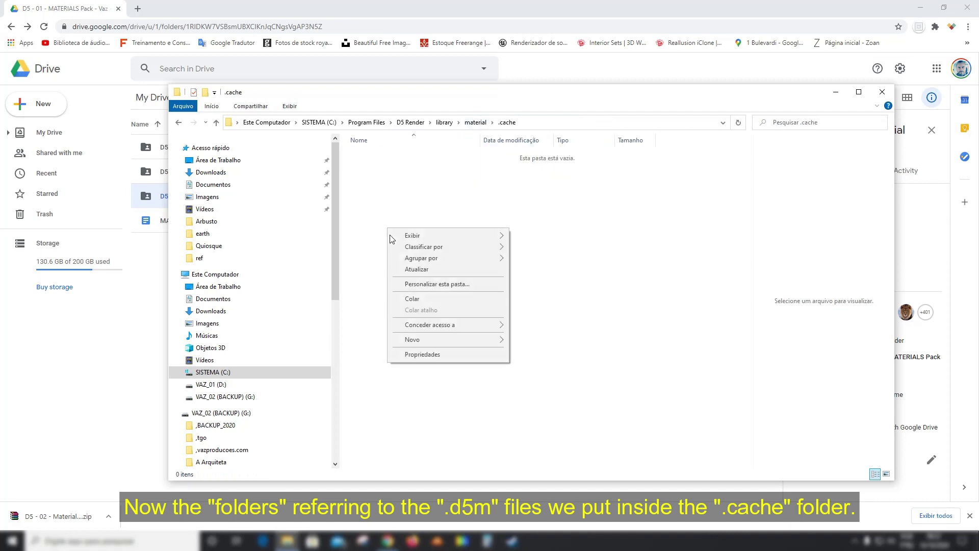
left_click(411, 300)
left_click(450, 224)
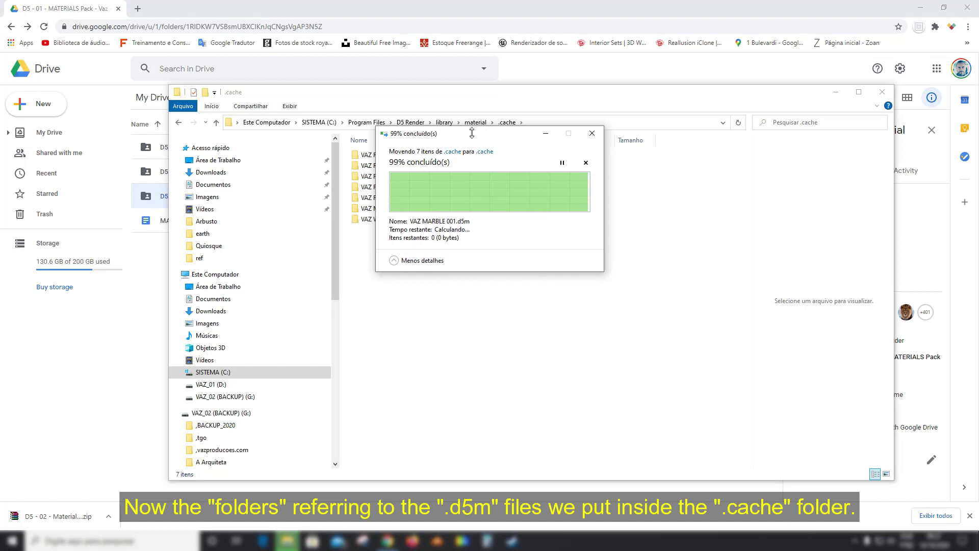
left_click_drag(472, 137, 551, 195)
left_click(510, 264)
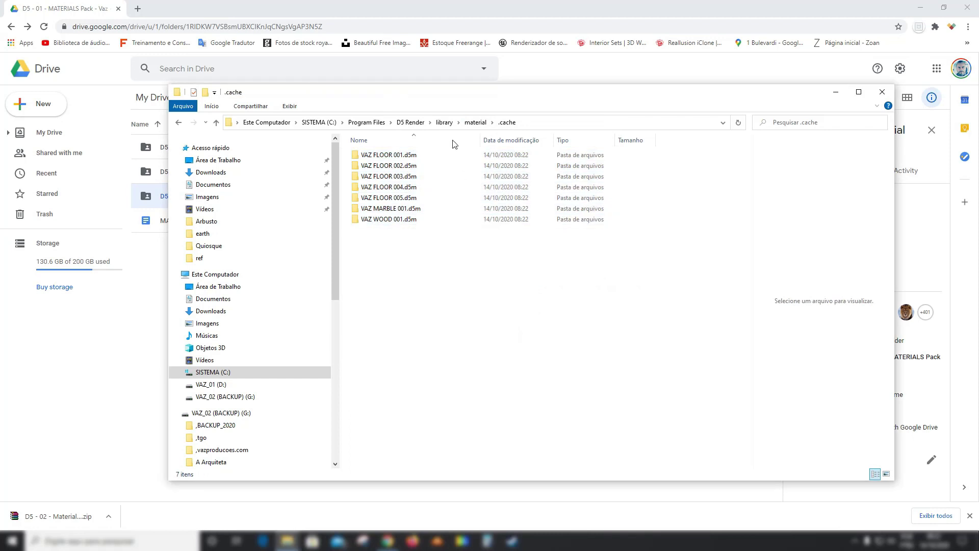
Delete the D5 - 02 - Material Pack - Vaz folder from the material folder with administrator permission, and check the contents of .cache.
left_click(443, 123)
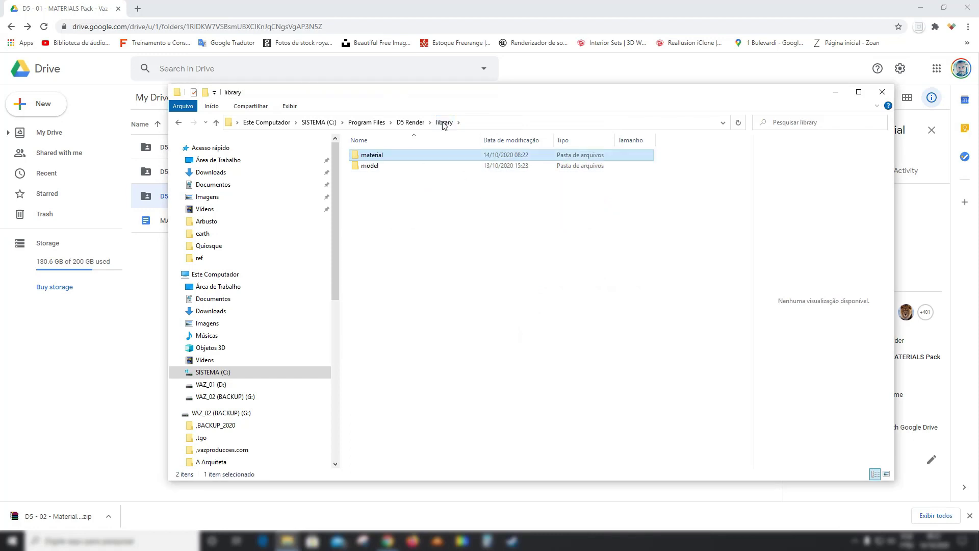
double_click(365, 156)
left_click(391, 170)
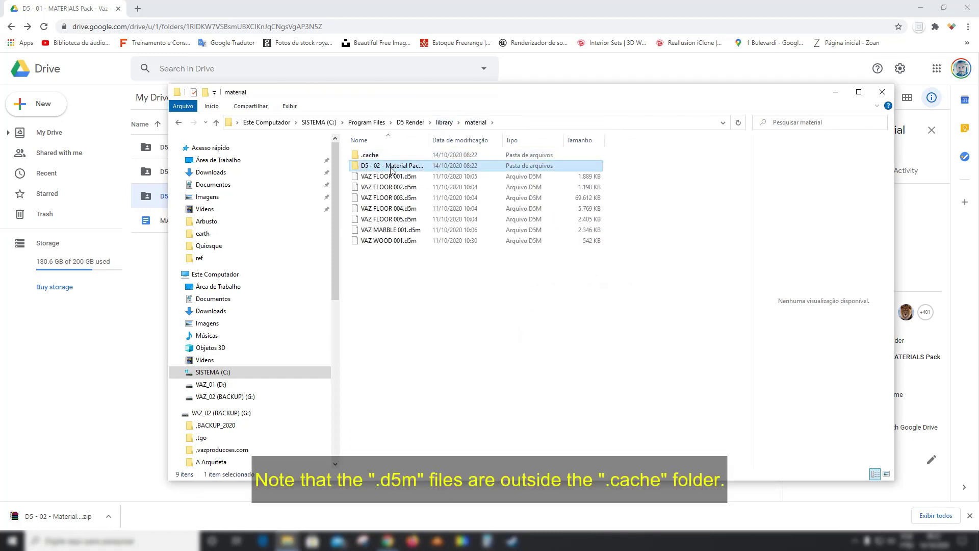
key("Delete")
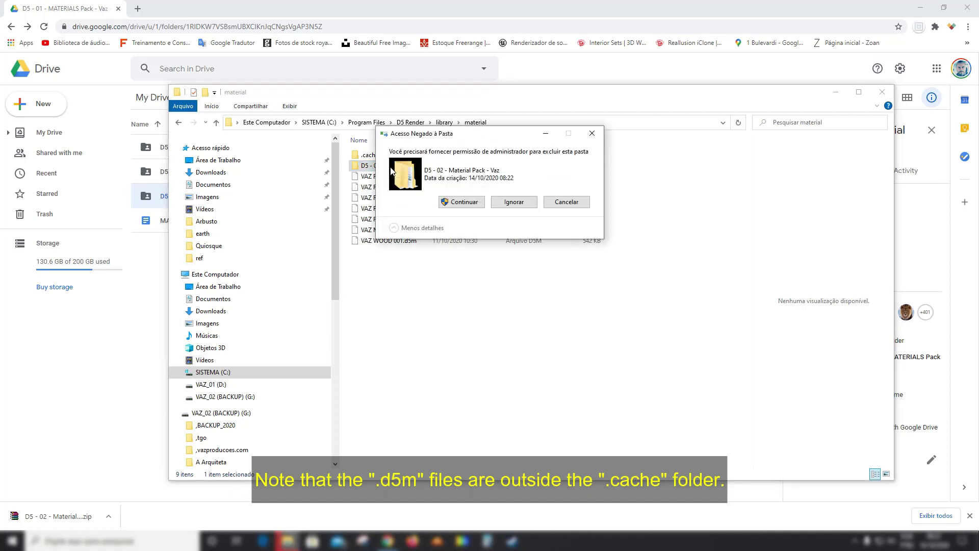
left_click(456, 203)
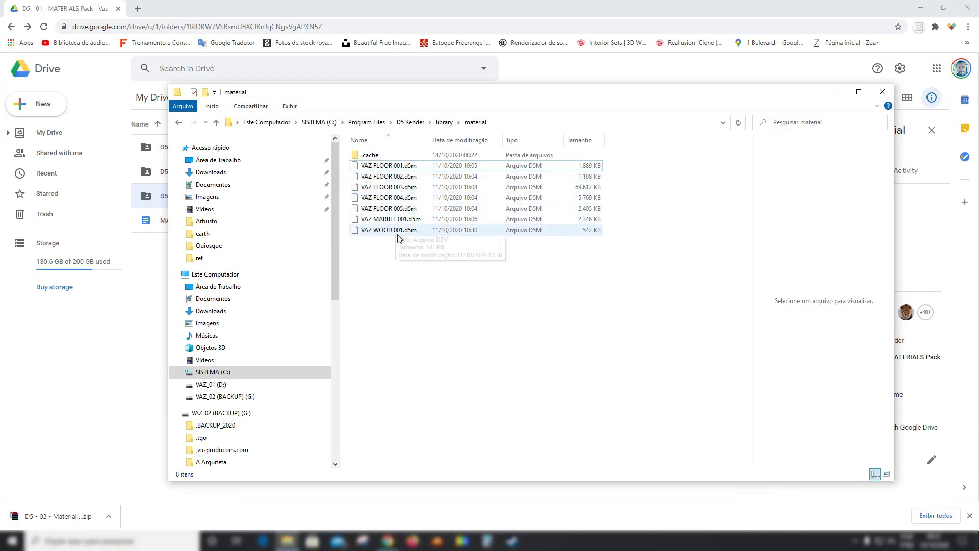
double_click(403, 156)
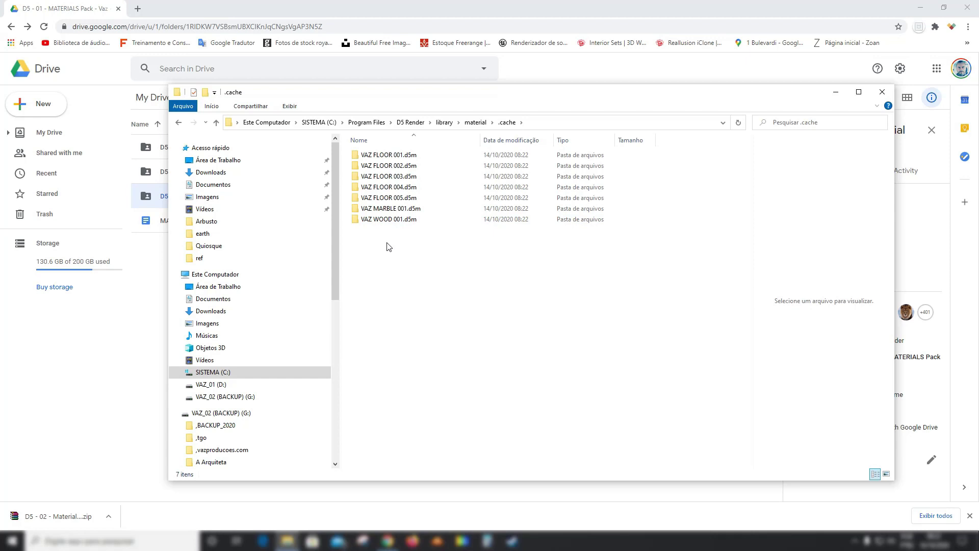
Launch D5 Render from the desktop, allowing it to make changes to the device, and open the recent Kitchen project in a maximized window.
left_click(835, 92)
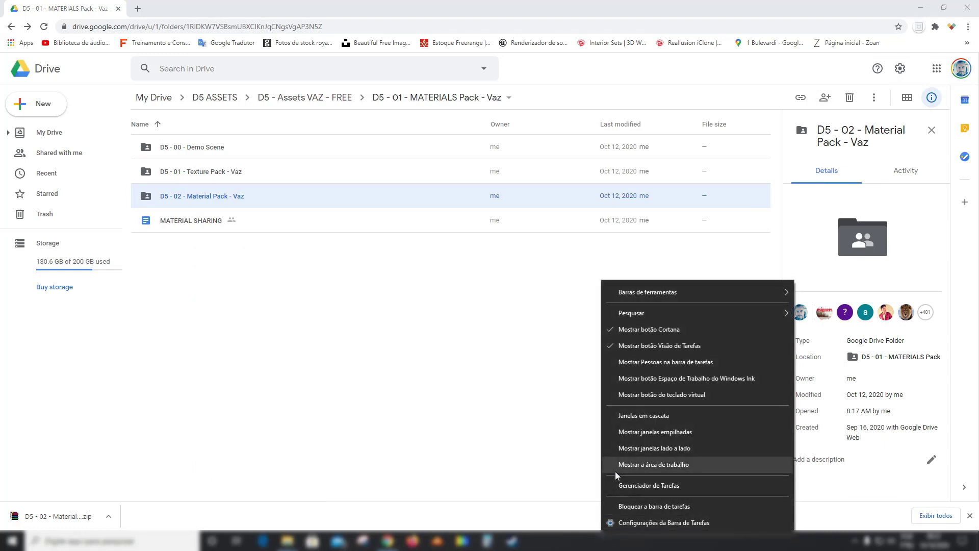
left_click(615, 464)
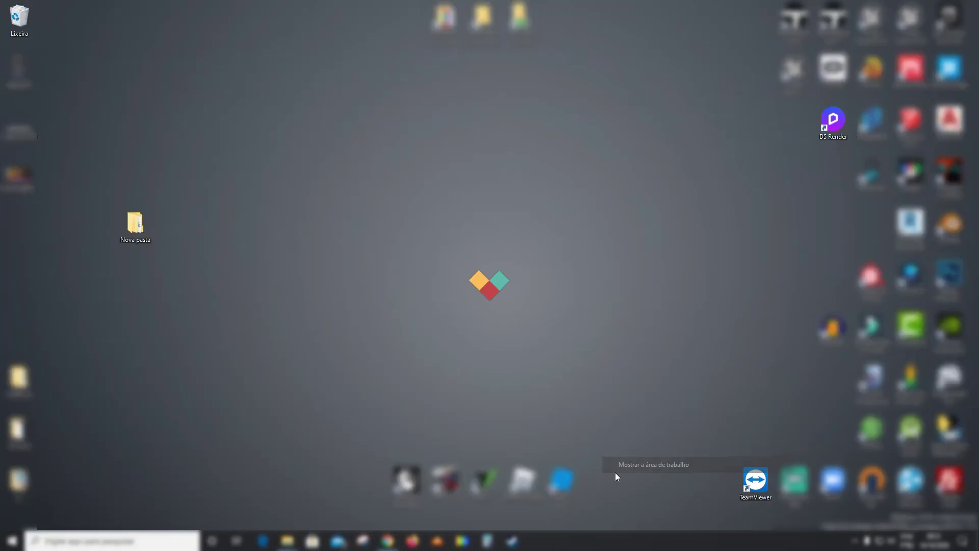
double_click(841, 130)
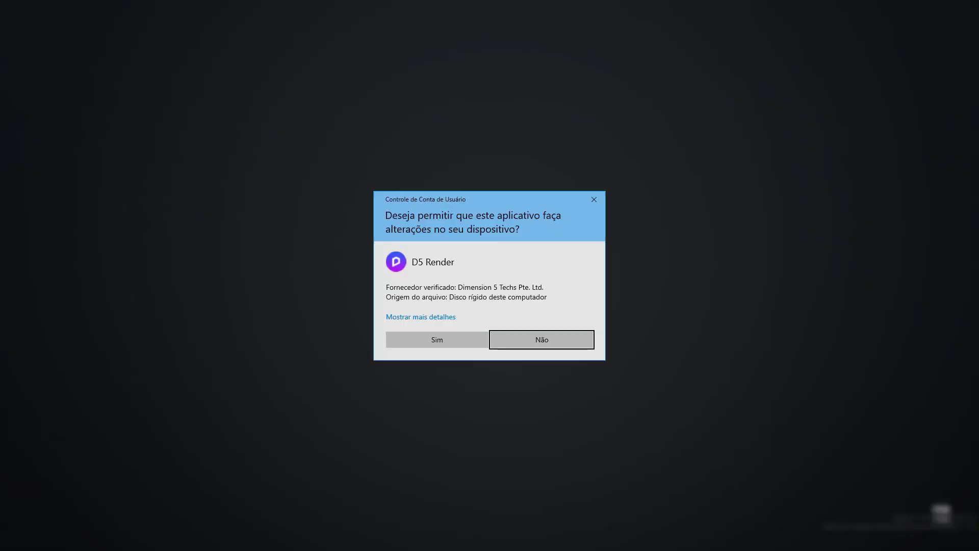
left_click(455, 341)
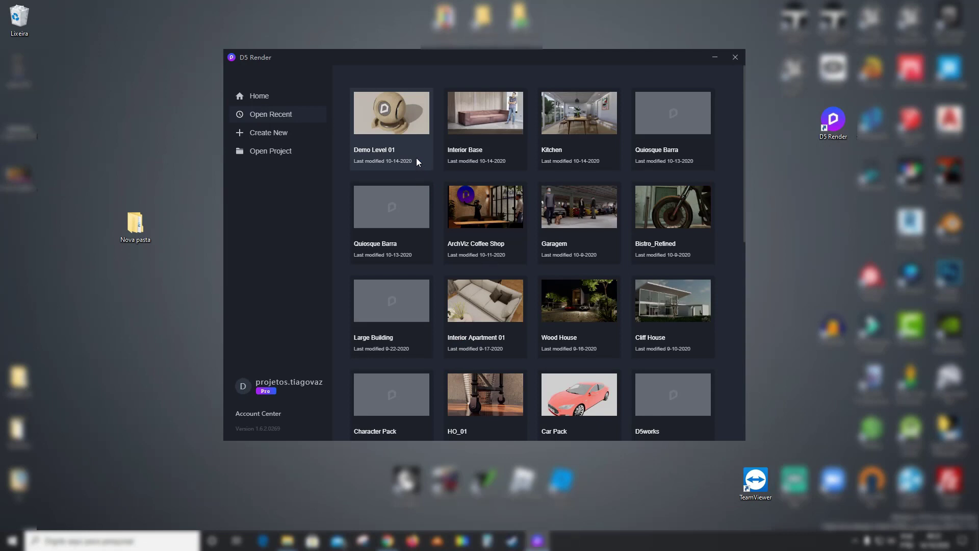
left_click(605, 152)
left_click(903, 14)
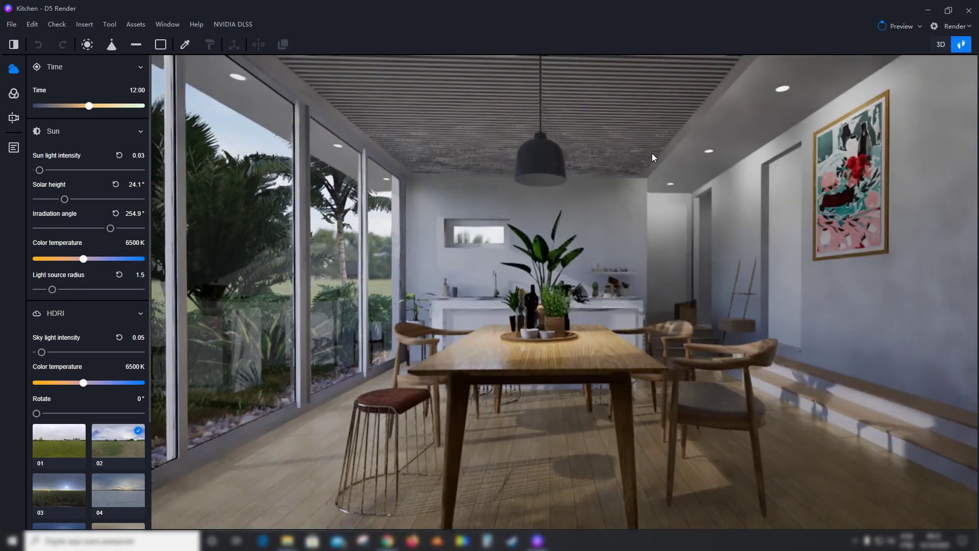
Switch the viewport to 3D navigation facing the floor and display the personal materials under My Assets in the asset library.
left_click(941, 45)
scroll(322, 313, "up", 2)
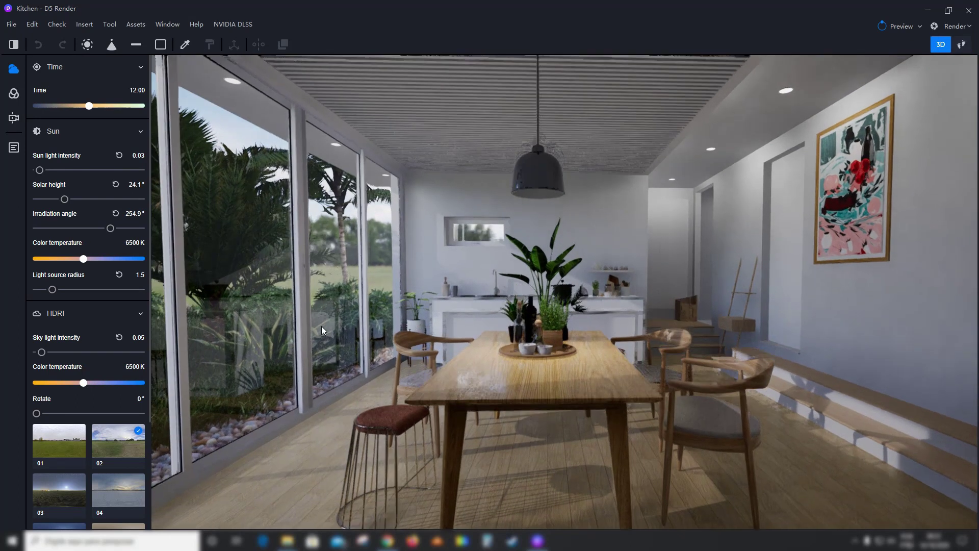
scroll(316, 427, "up", 5)
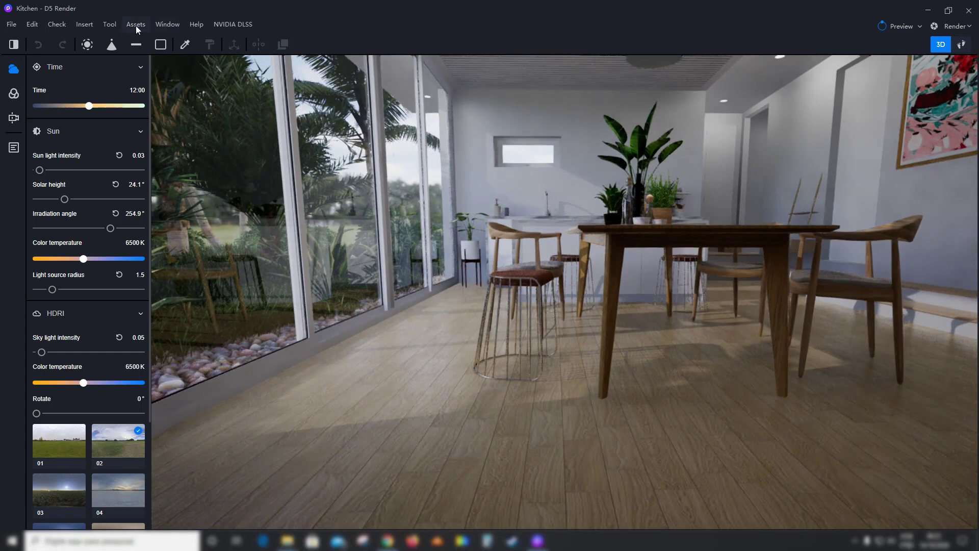
left_click(135, 24)
left_click_drag(163, 89, 244, 64)
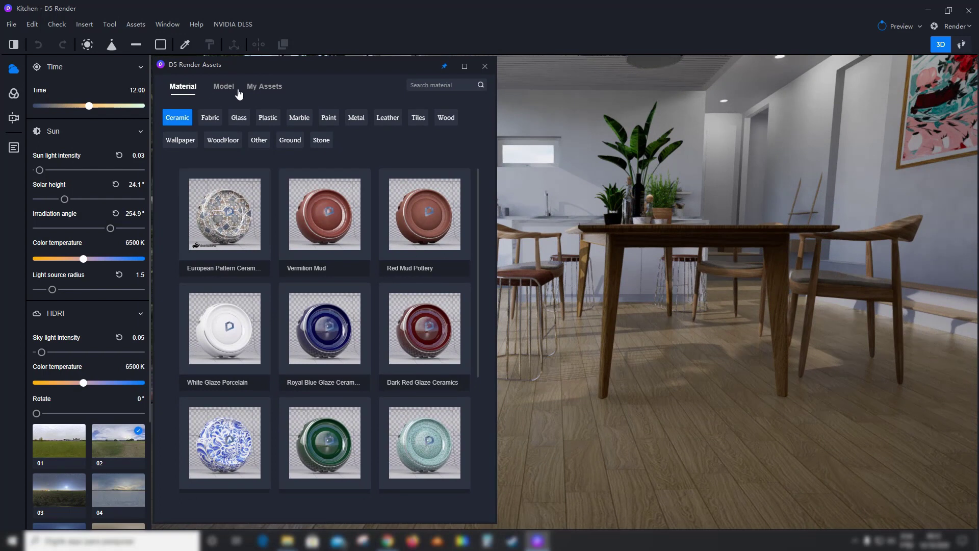
left_click(262, 88)
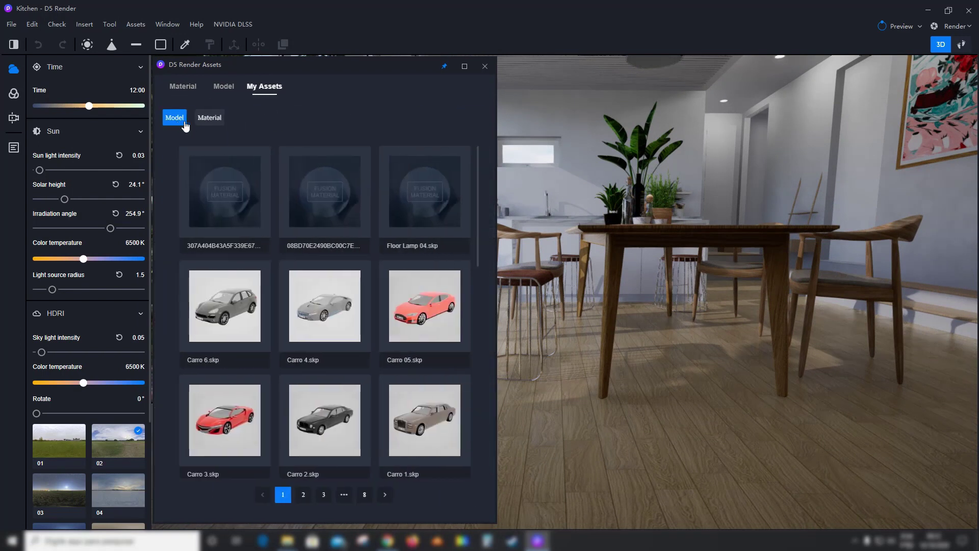
left_click(217, 120)
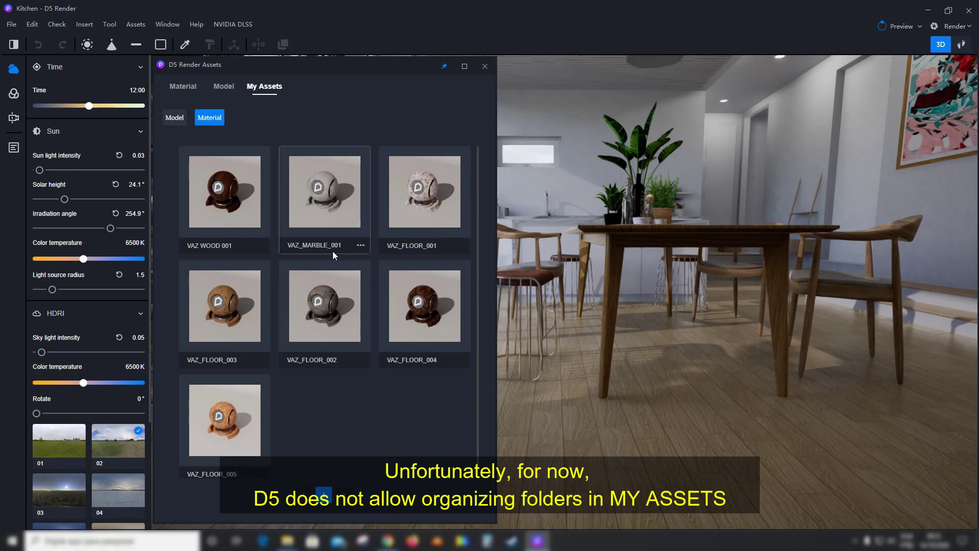
Apply the VAZ_FLOOR_001 material to the kitchen floor and set its horizontal and vertical UV stretch to 0.95.
left_click_drag(435, 199, 551, 434)
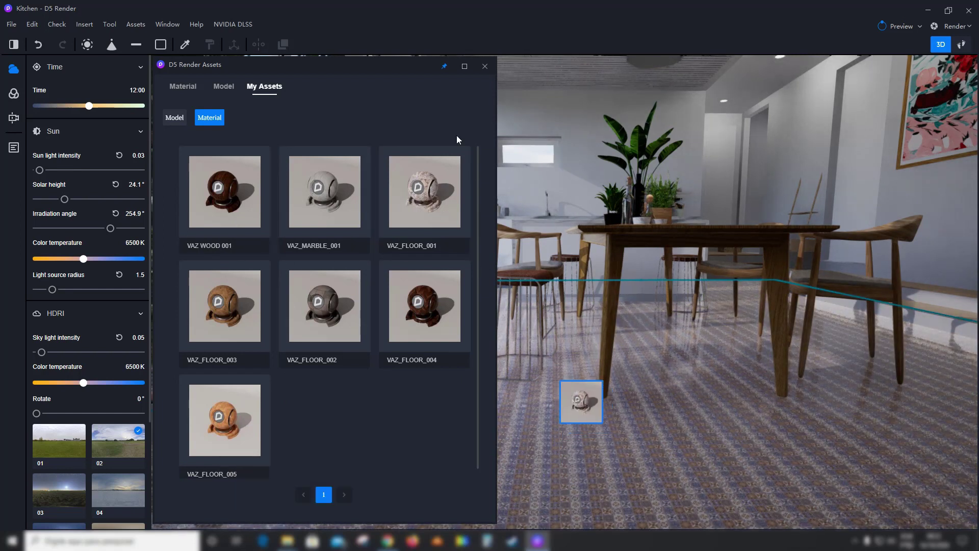
left_click(691, 445)
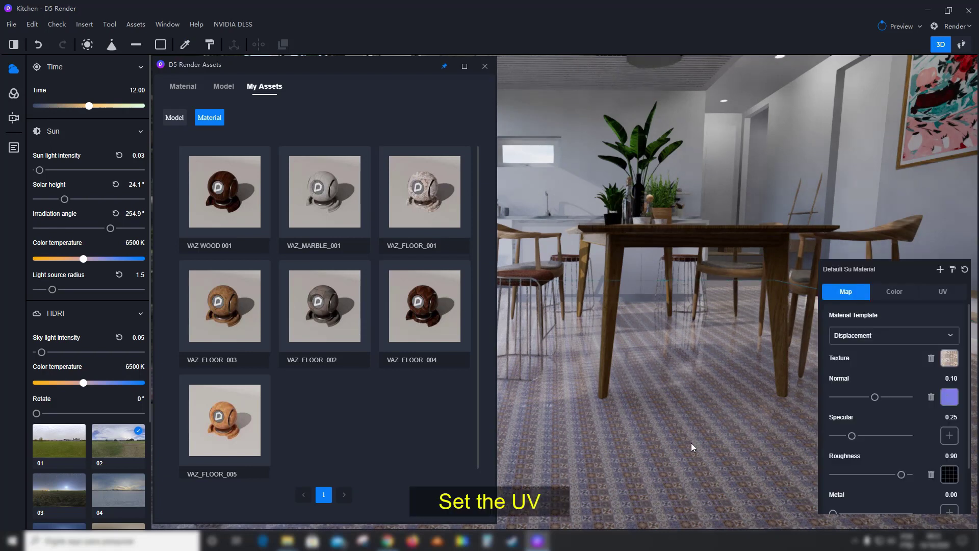
left_click(941, 291)
left_click_drag(885, 334, 888, 337)
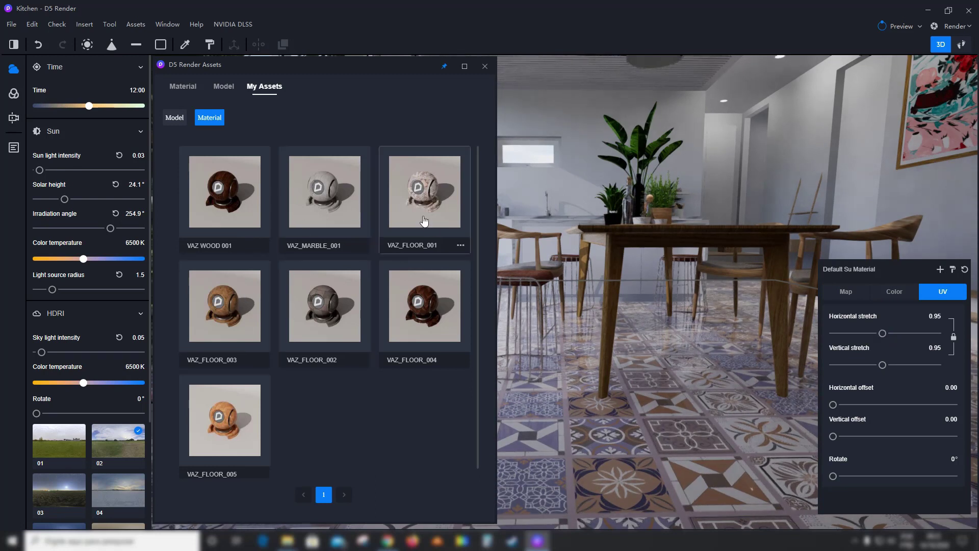
Apply the VAZ_FLOOR_002 material to the kitchen floor and set its horizontal and vertical UV stretch to 0.49.
left_click_drag(334, 305, 616, 216)
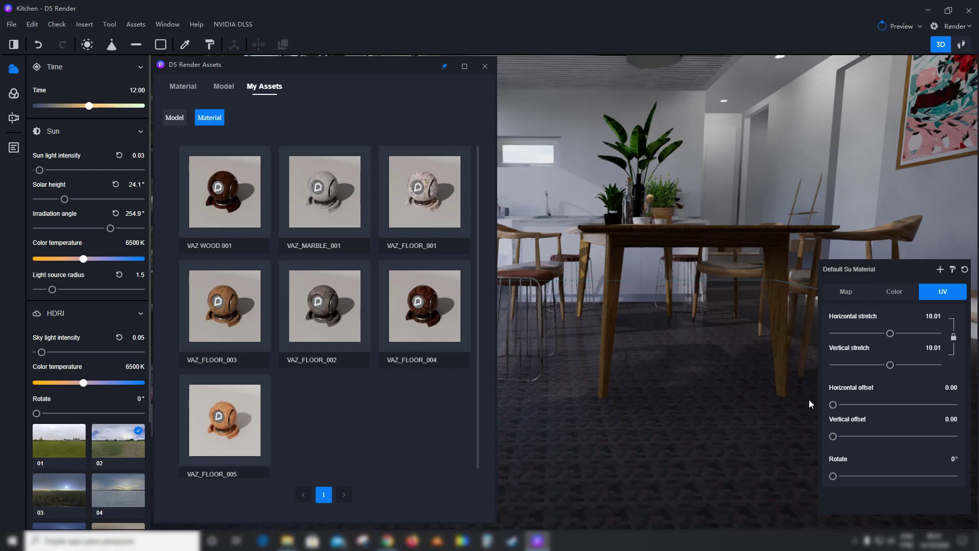
left_click_drag(890, 333, 859, 333)
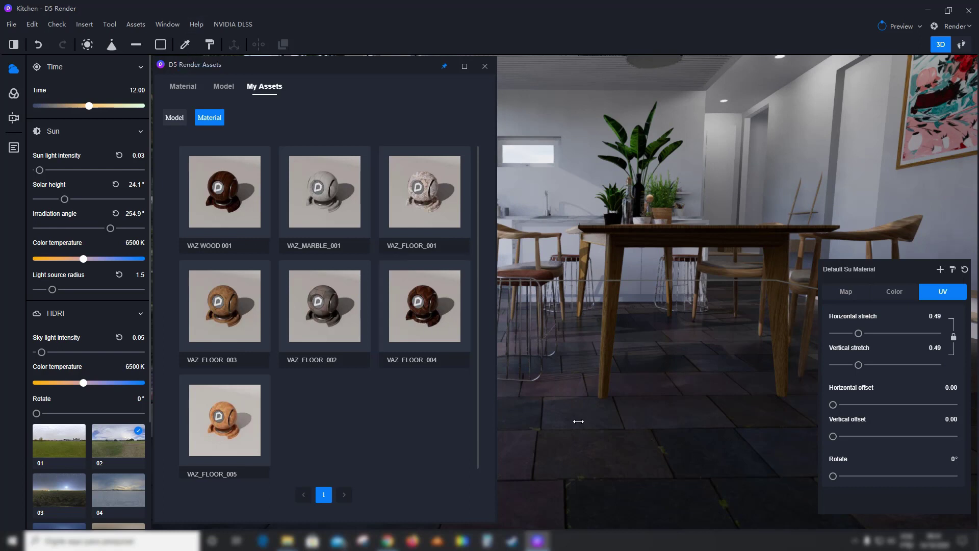
Apply the VAZ_FLOOR_004 material to the kitchen floor and set its horizontal and vertical UV stretch to 0.84.
left_click_drag(570, 428, 601, 423)
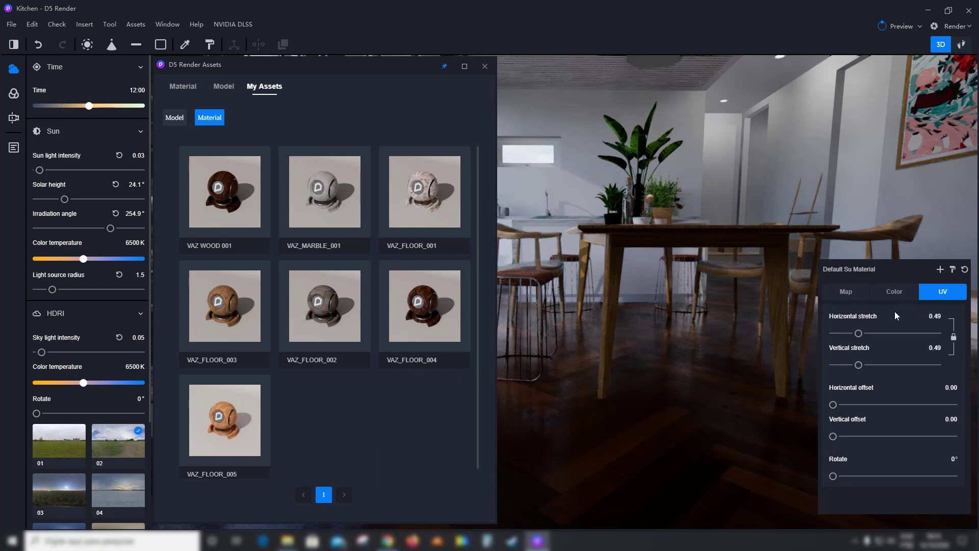
left_click(870, 294)
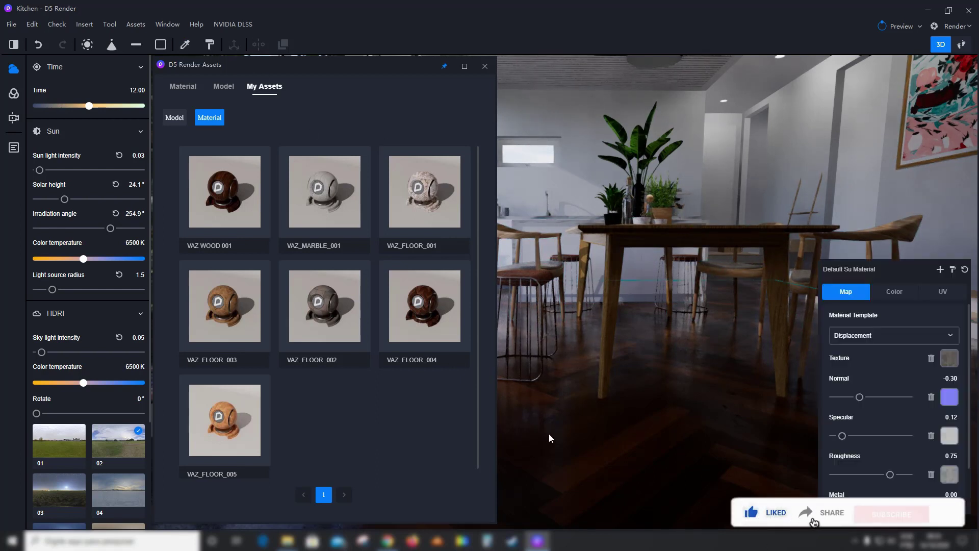
left_click(943, 304)
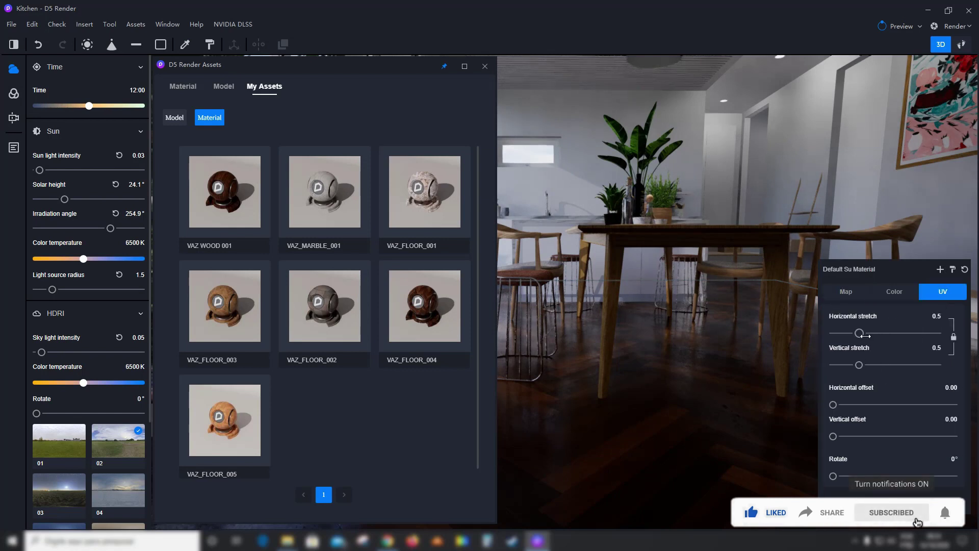
left_click_drag(867, 334, 883, 336)
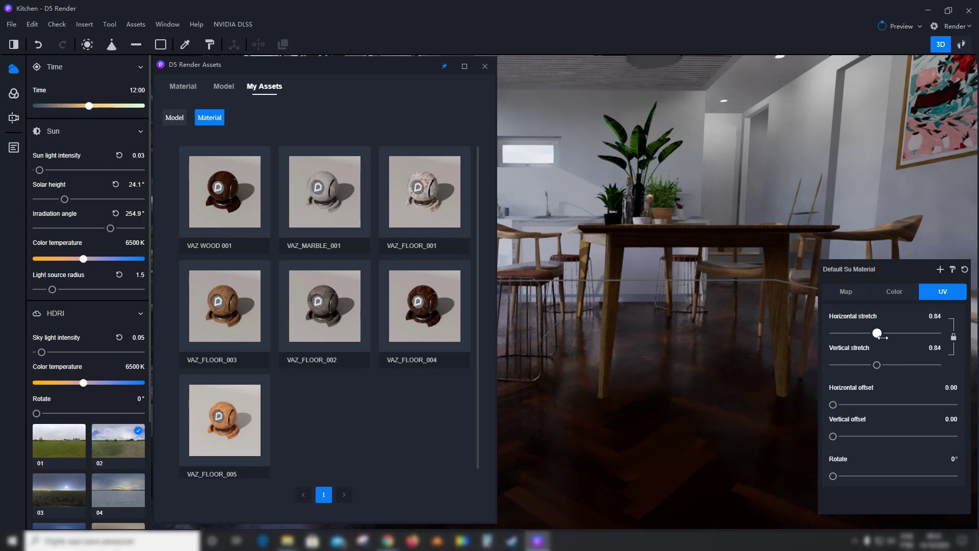
Adjust the floor material's color saturation and value, and set its roughness to 0.84.
left_click(894, 291)
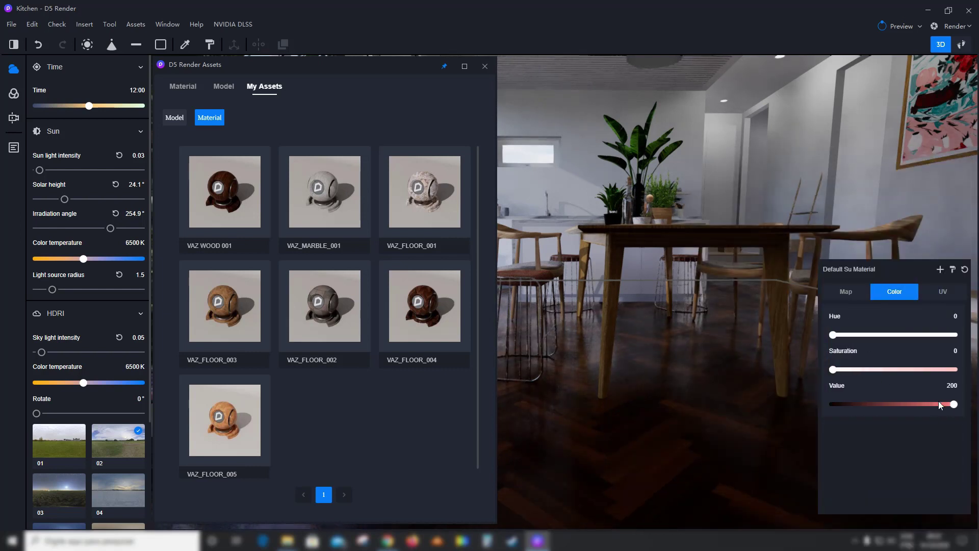
left_click_drag(841, 371, 817, 371)
mouse_move(954, 403)
left_mouse_down()
mouse_move(832, 404)
mouse_move(963, 406)
left_mouse_up()
left_click(846, 292)
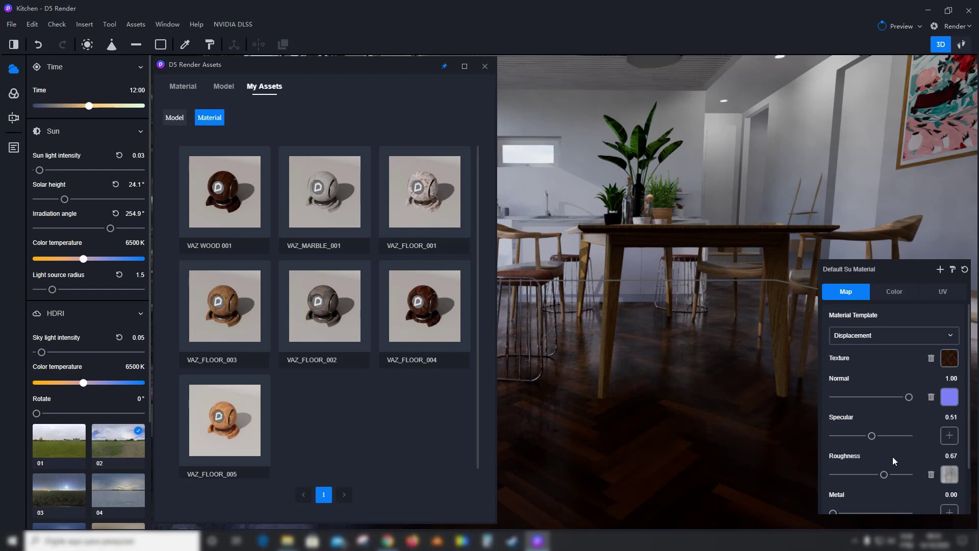
mouse_move(883, 473)
left_mouse_down()
mouse_move(872, 474)
mouse_move(897, 475)
left_mouse_up()
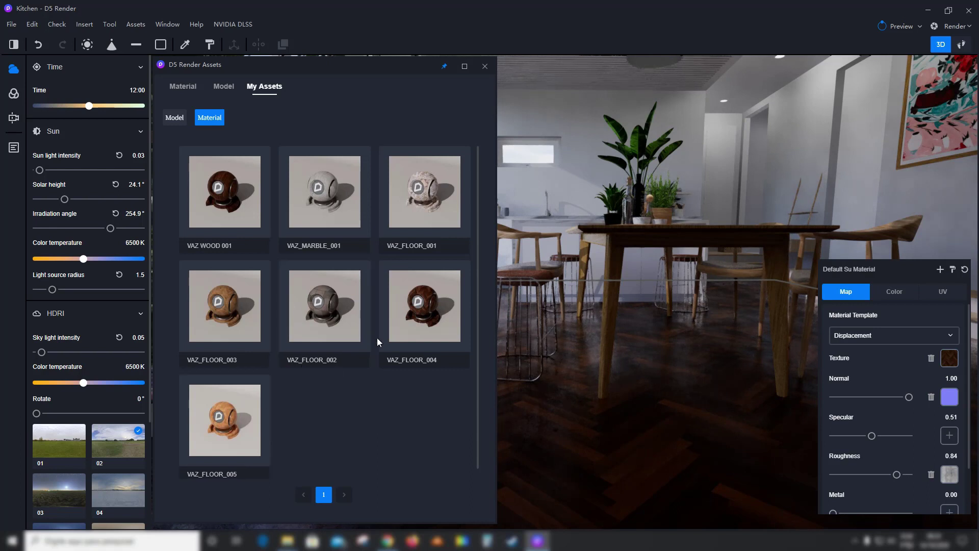
Apply the VAZ_FLOOR_005 material to the kitchen floor and set its horizontal and vertical UV stretch to 0.97.
left_click_drag(247, 418, 579, 431)
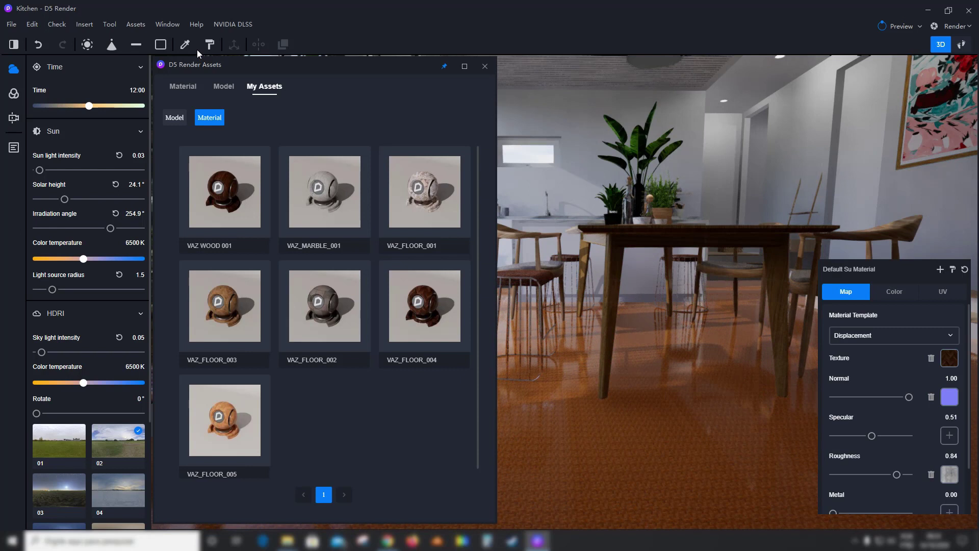
left_click(942, 292)
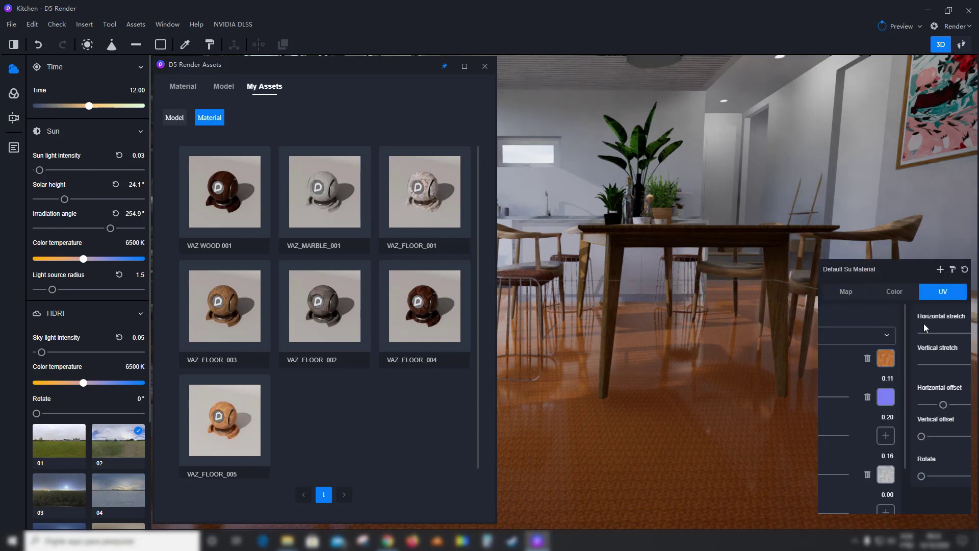
mouse_move(900, 333)
left_mouse_down()
mouse_move(879, 334)
mouse_move(889, 336)
left_mouse_up()
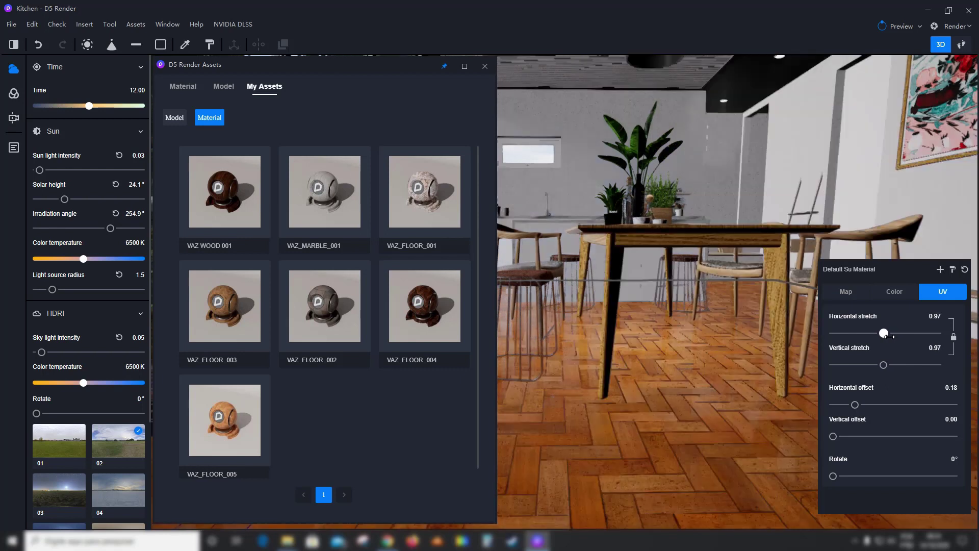
Increase the herringbone floor material's color value and set its roughness to 0.34.
left_click(186, 44)
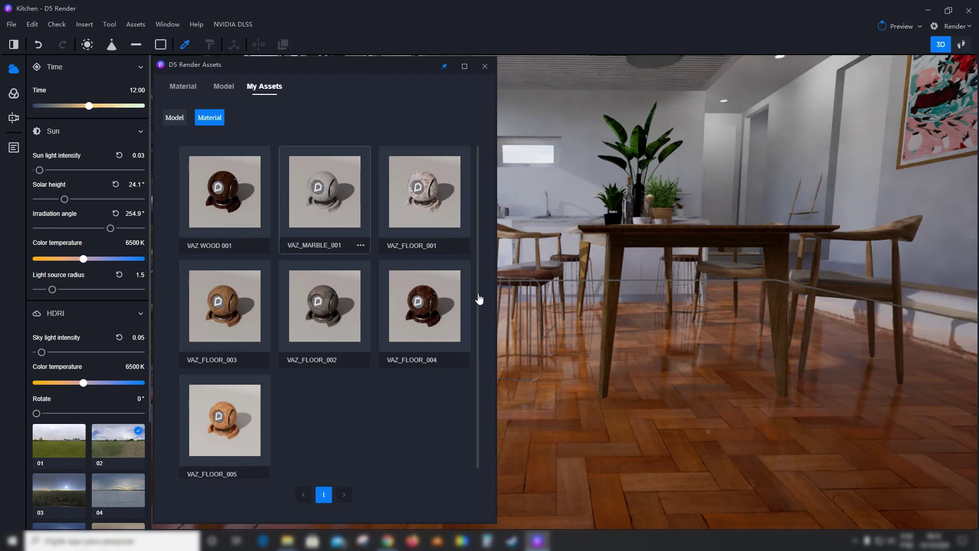
left_click(637, 394)
left_click(900, 294)
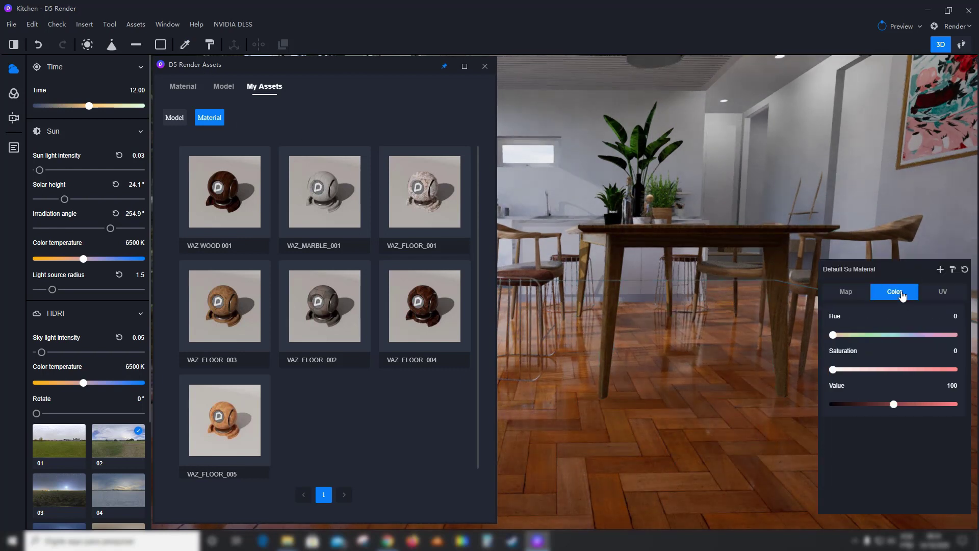
left_click_drag(903, 408, 936, 408)
left_click(846, 291)
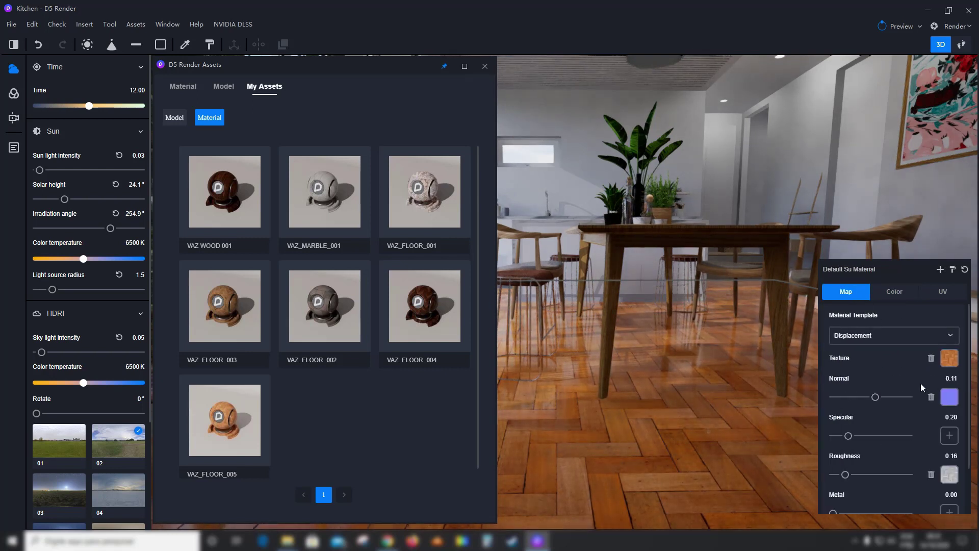
left_click_drag(852, 476, 863, 478)
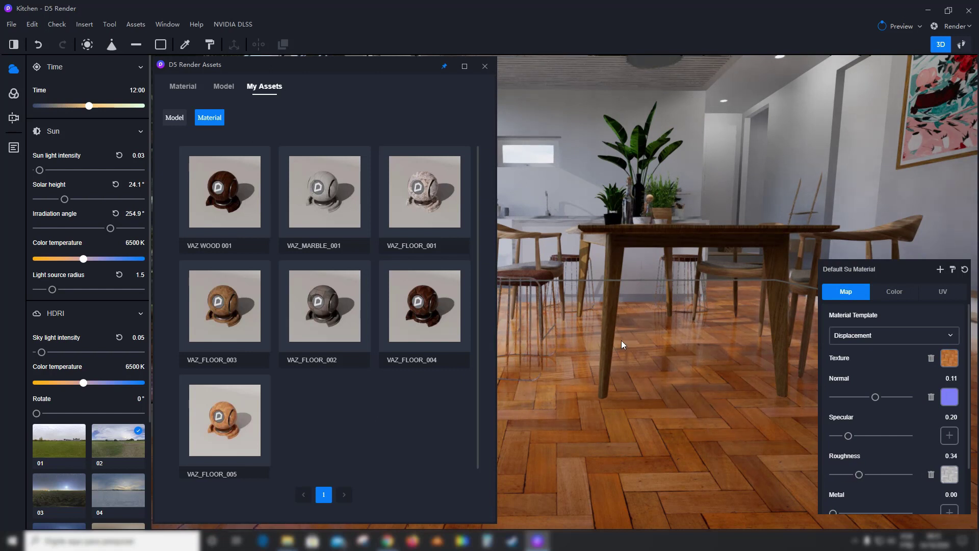
key("Escape")
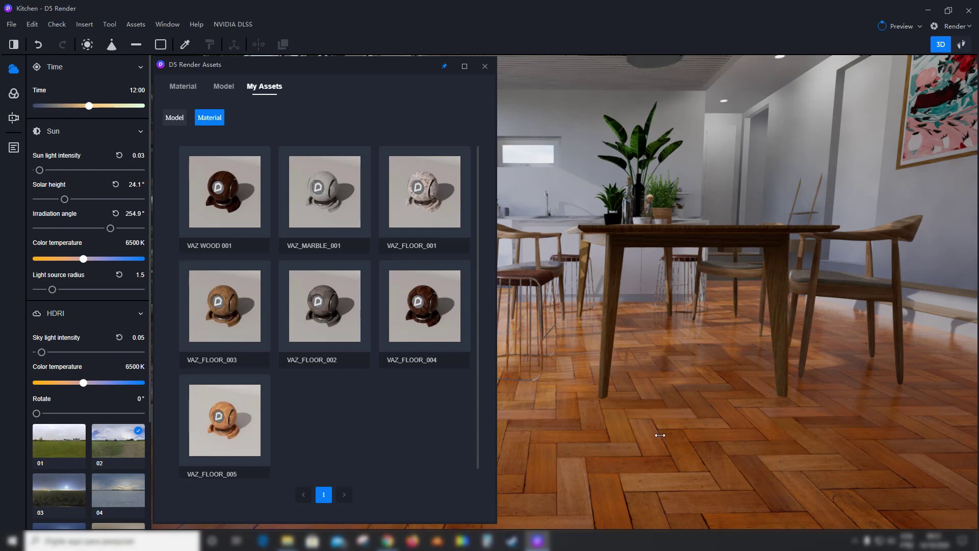
Apply the VAZ_FLOOR_003 material to the kitchen floor and close the asset library.
left_click_drag(224, 306, 637, 460)
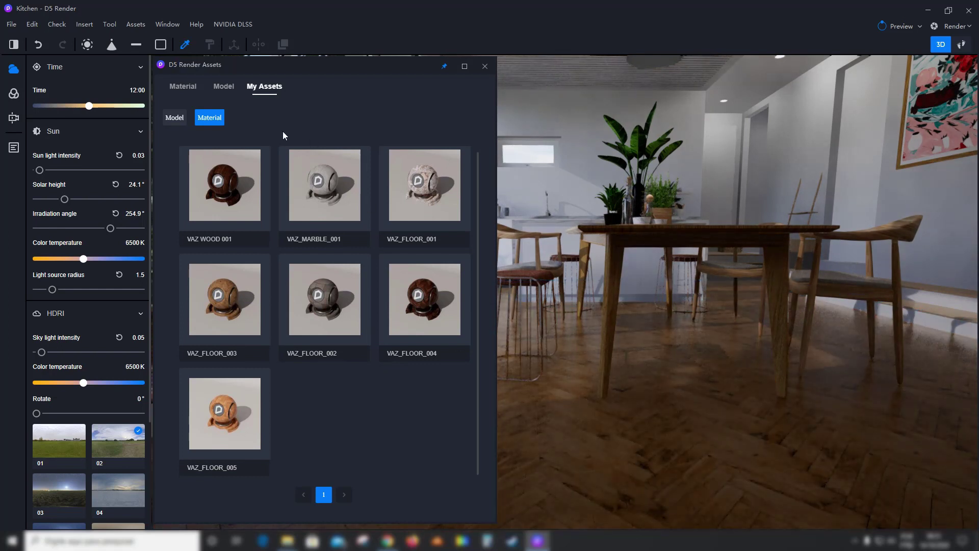
key("Escape")
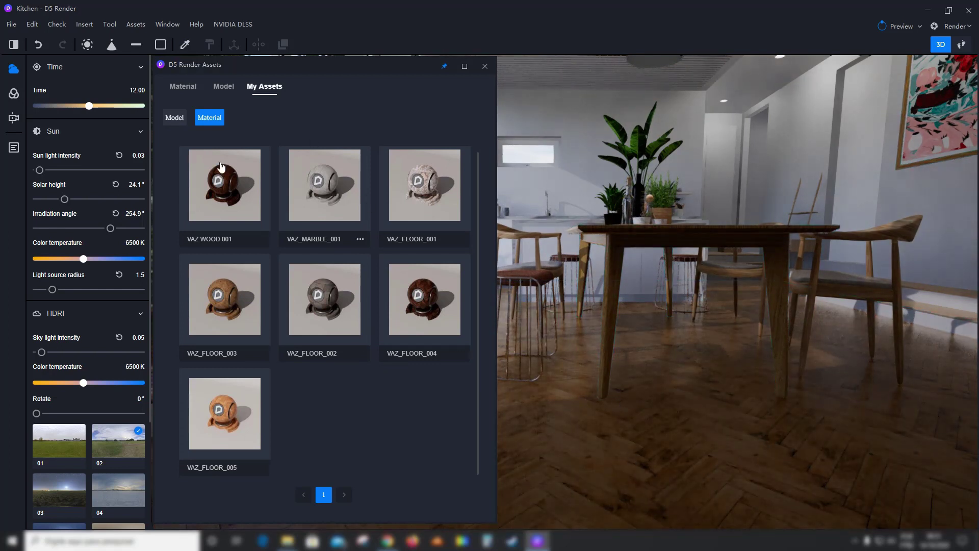
scroll(275, 317, "up", 1)
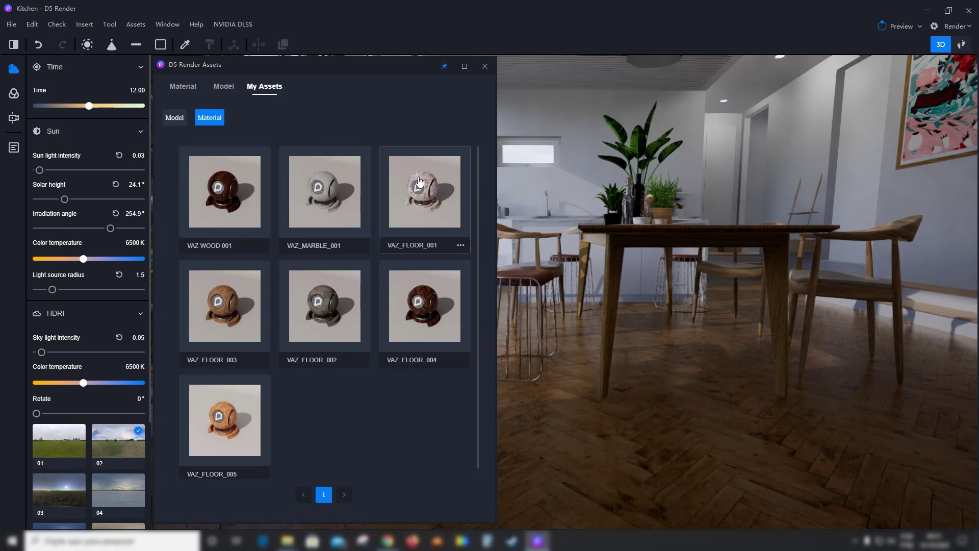
left_click(485, 75)
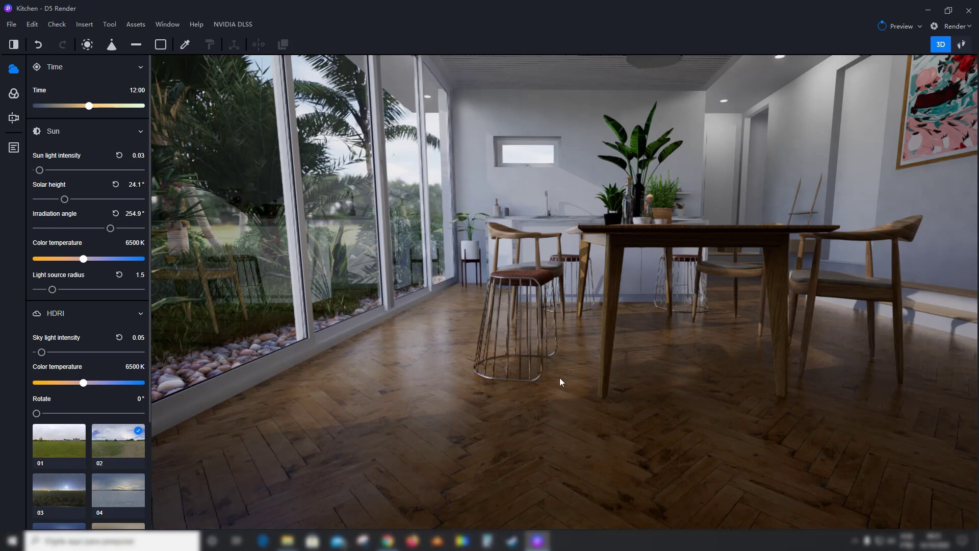
Leave the project for the welcome screen without saving the floor changes and reopen the Kitchen project.
left_click(14, 149)
left_click(89, 94)
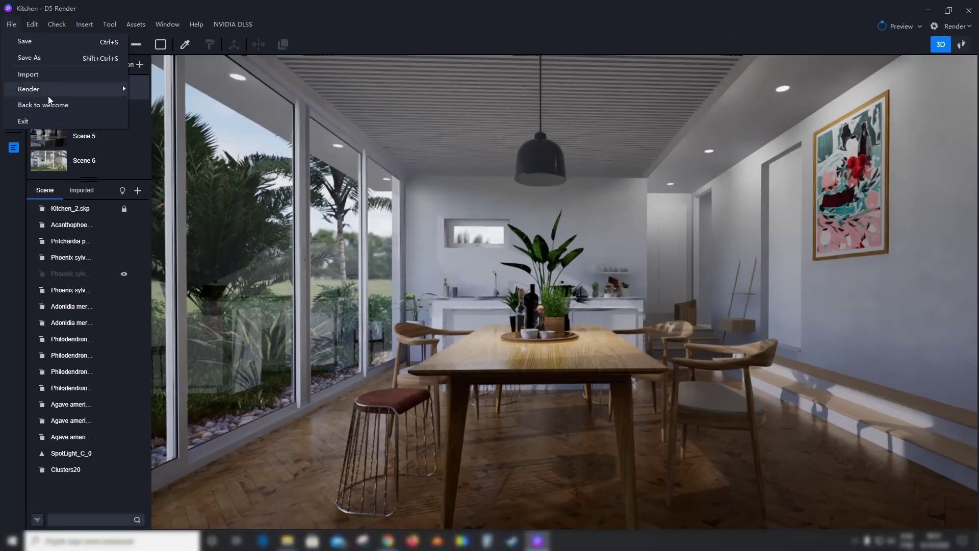
left_click(87, 122)
left_click(478, 278)
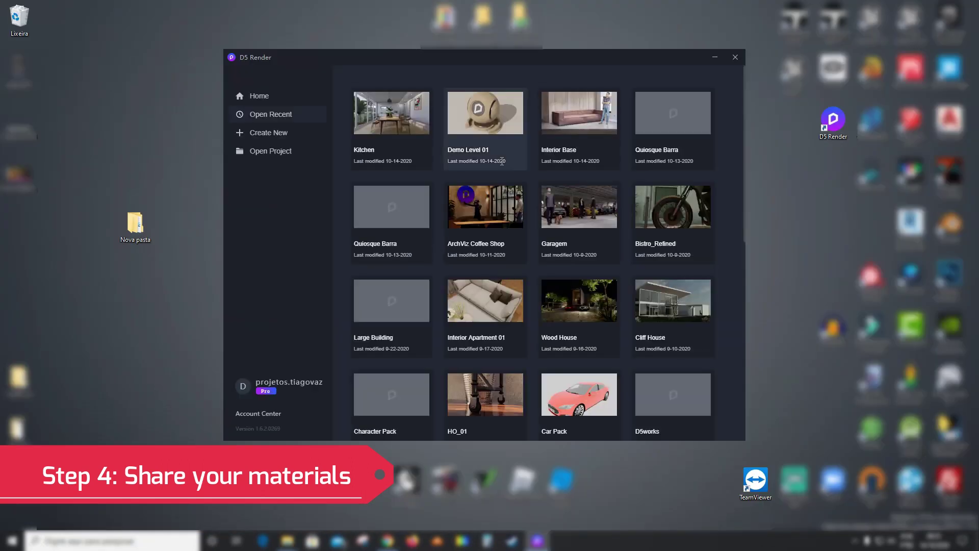
left_click(371, 122)
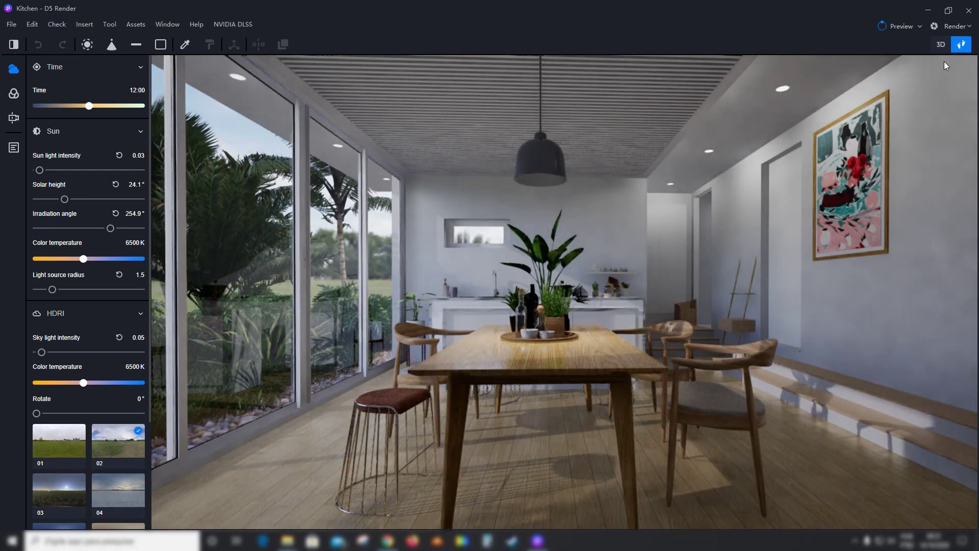
Switch to the 3D view, pick the kitchen's original wood plank floor material and add it to the personal material library.
left_click(941, 45)
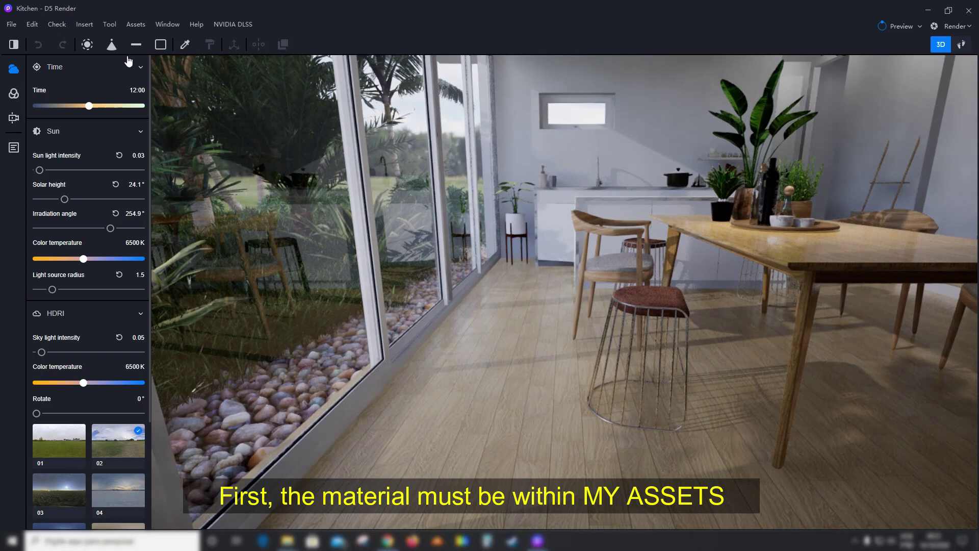
left_click(184, 46)
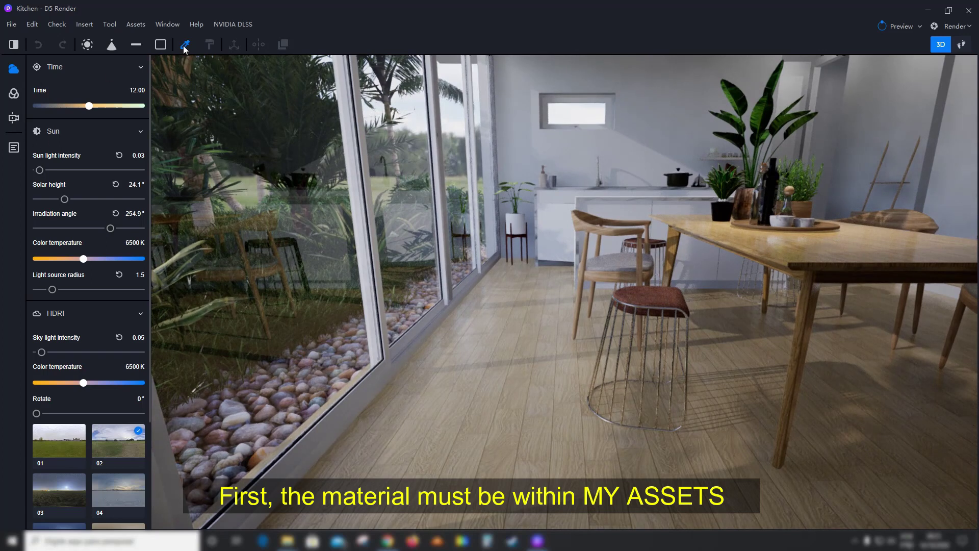
left_click(500, 416)
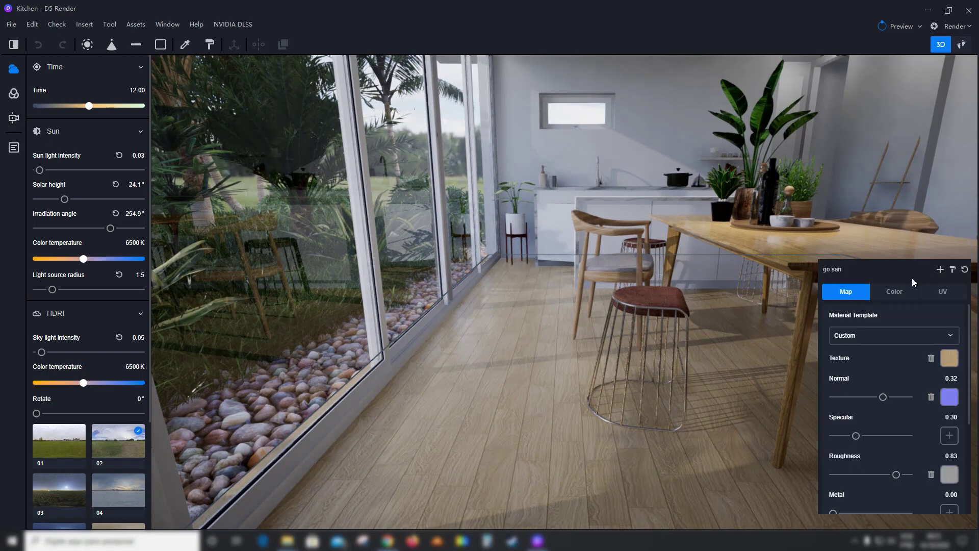
left_click(941, 271)
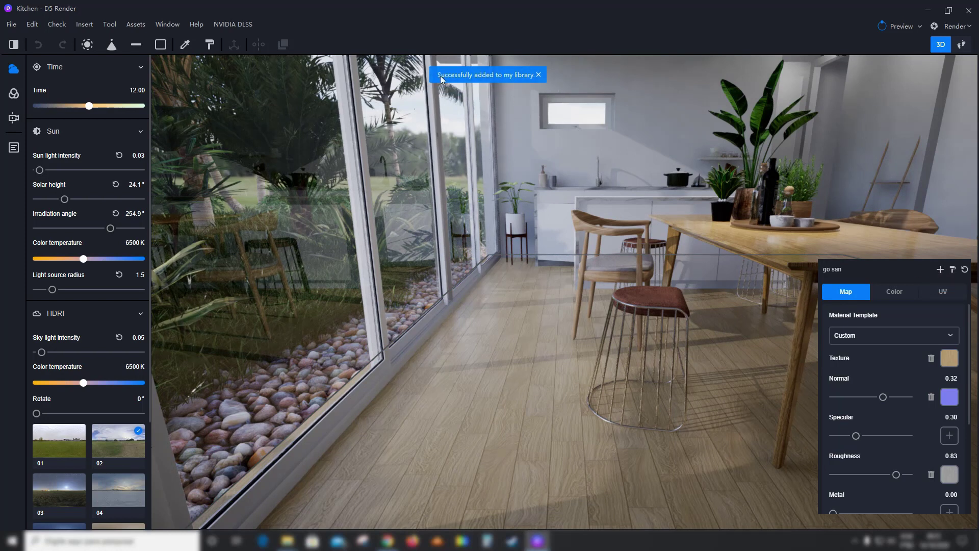
Rename the go san material in My Assets to VAZ_FLOOR_006 and close the asset library.
left_click(135, 24)
left_click(172, 54)
mouse_move(253, 217)
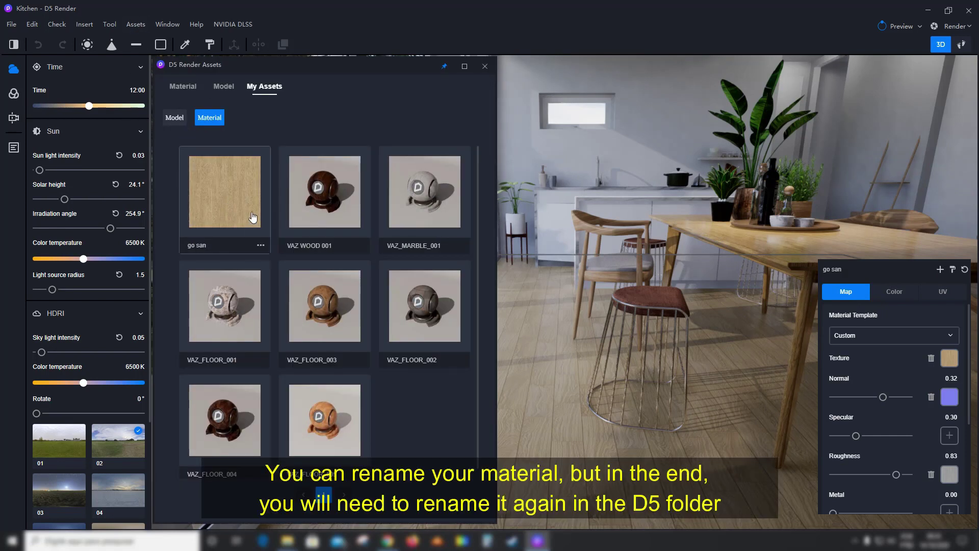
left_click(261, 246)
left_click(220, 277)
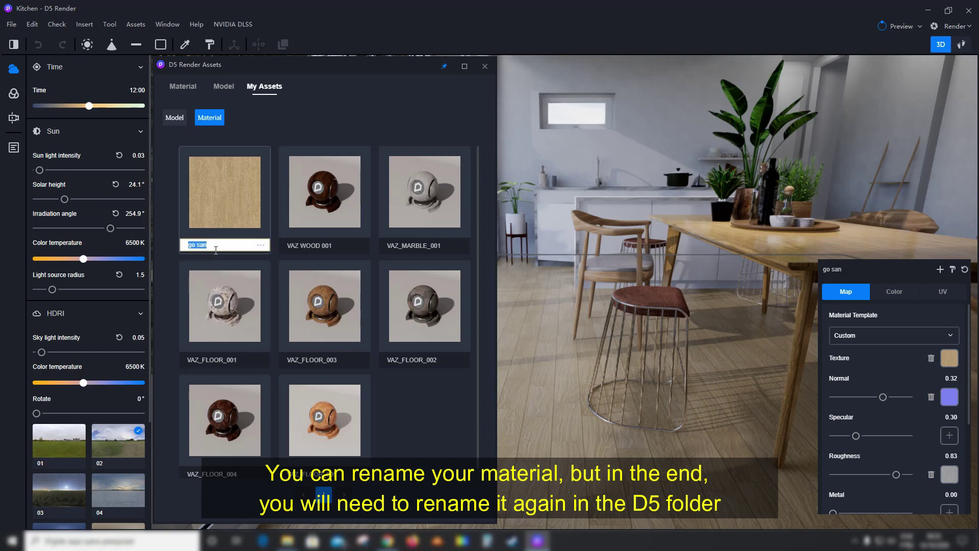
type("Vaz")
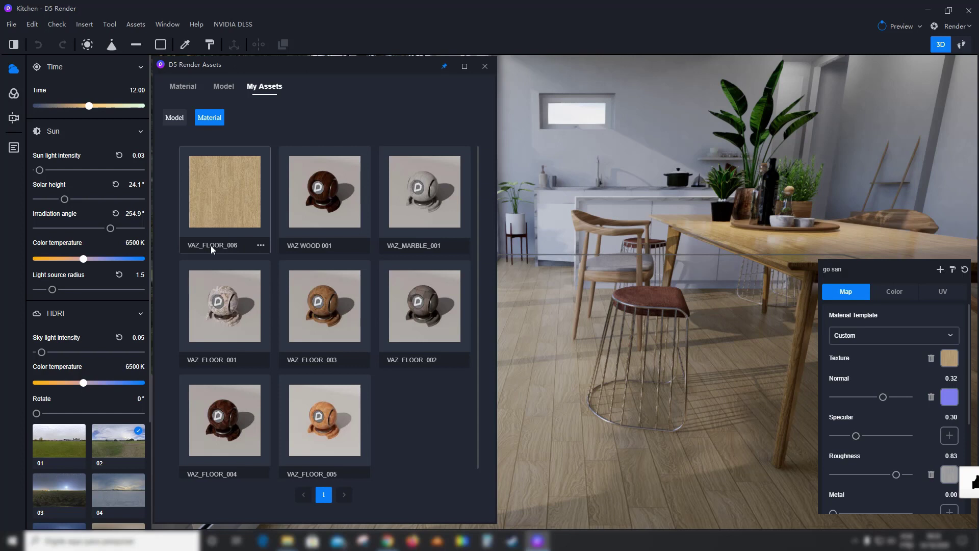
left_click(483, 71)
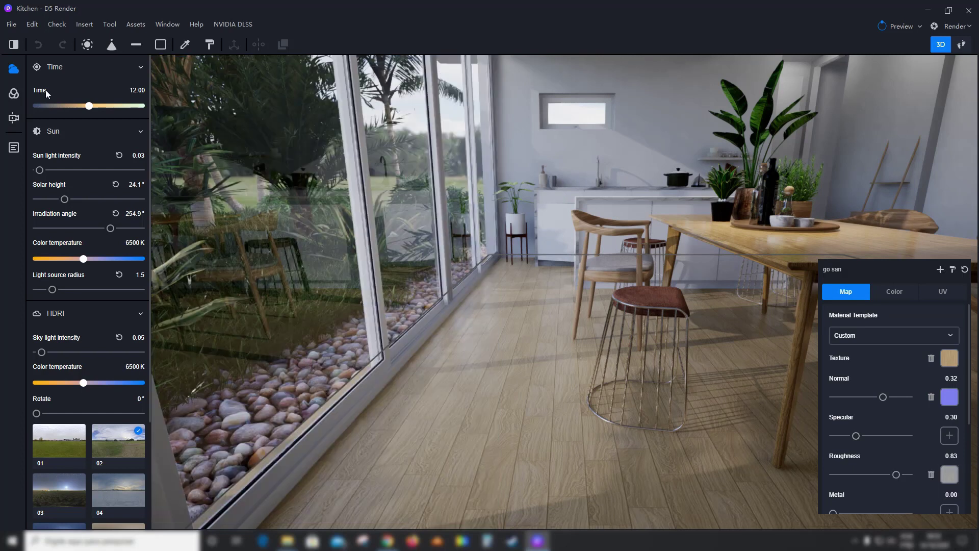
Restore the Scene 2 view and save the Kitchen project.
left_click(14, 147)
left_click(91, 95)
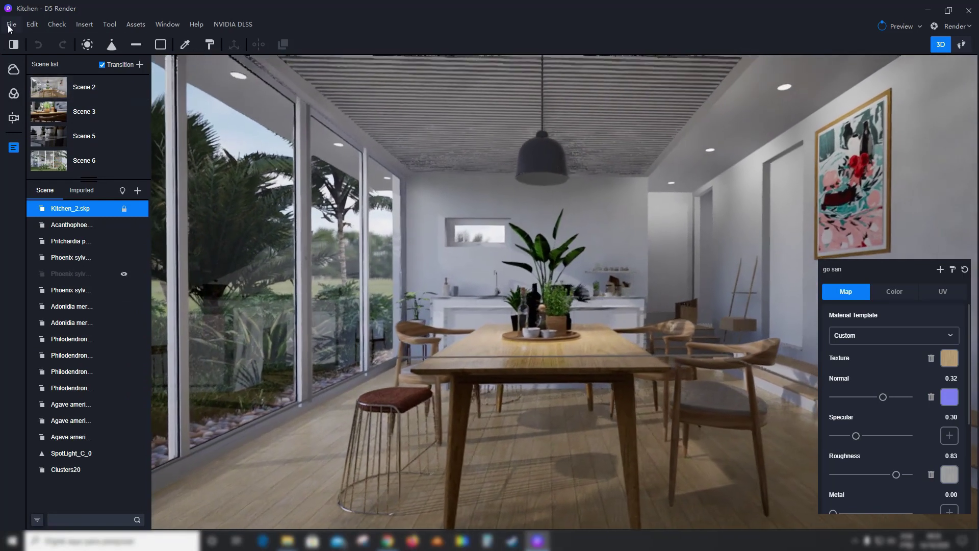
left_click(10, 25)
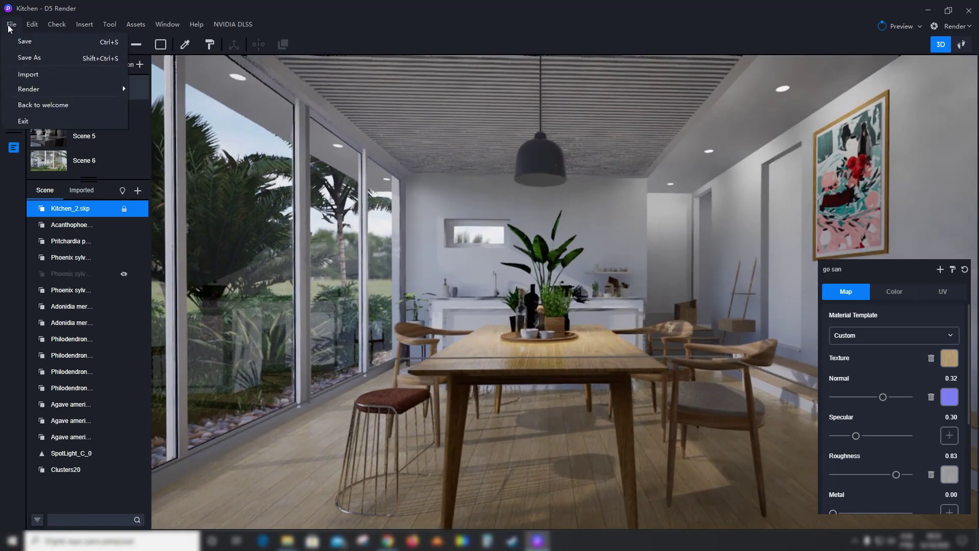
left_click(24, 41)
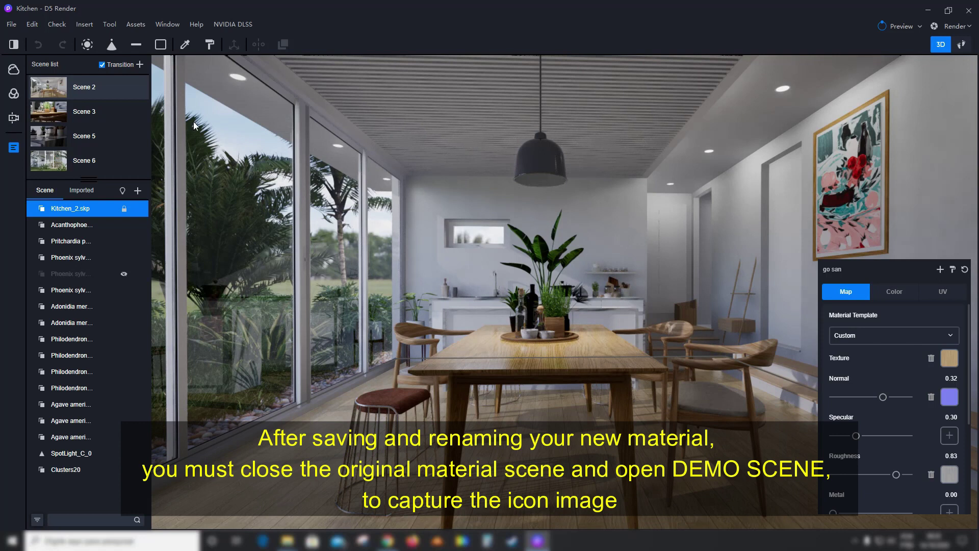
Close the Kitchen project to the welcome screen and open the recent project Demo Level 01.
left_click(11, 24)
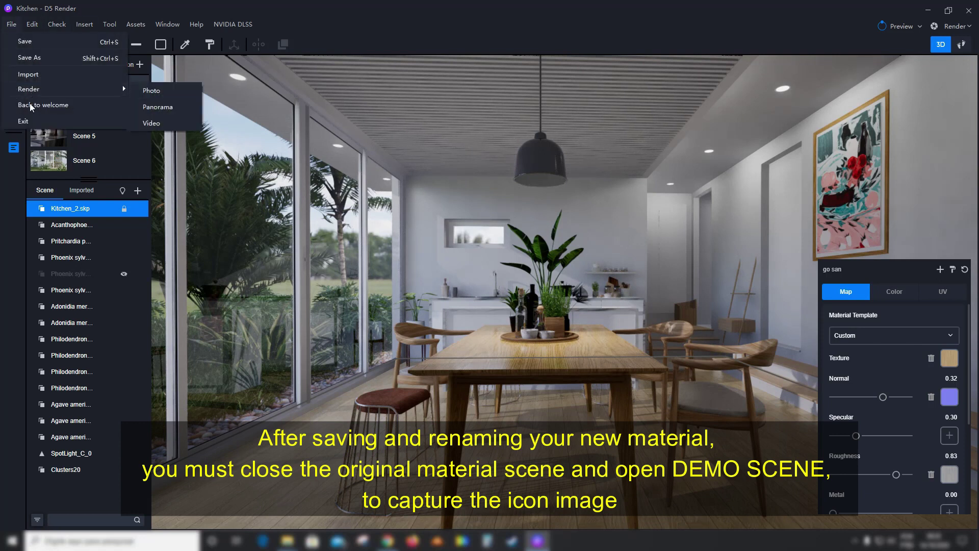
left_click(31, 106)
left_click(422, 277)
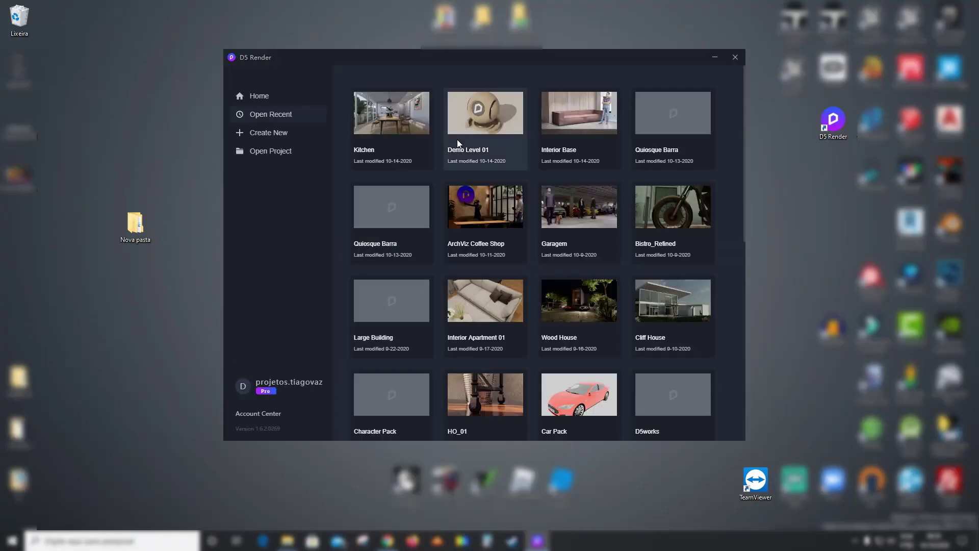
left_click(494, 158)
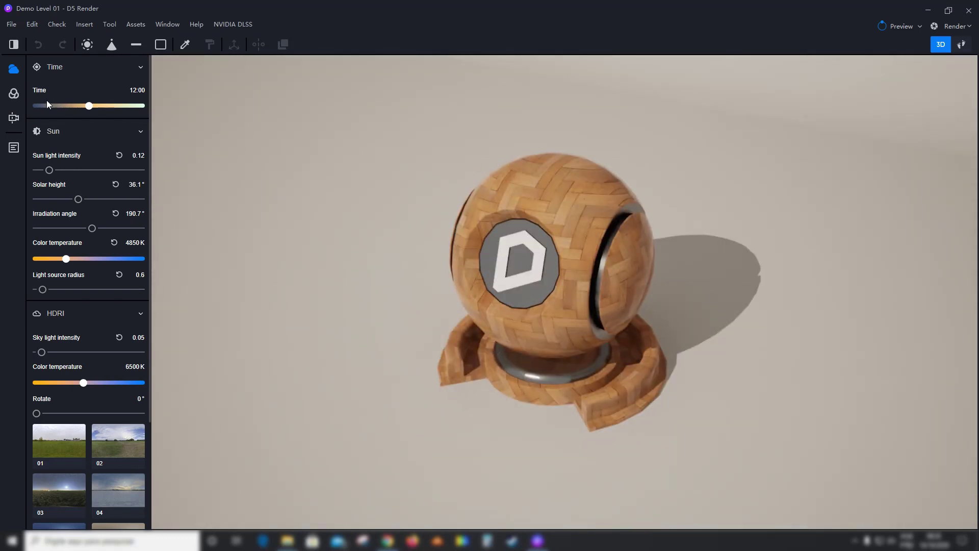
Apply the VAZ_FLOOR_006 material from My Assets to the demo ball model and close the asset library.
left_click(136, 25)
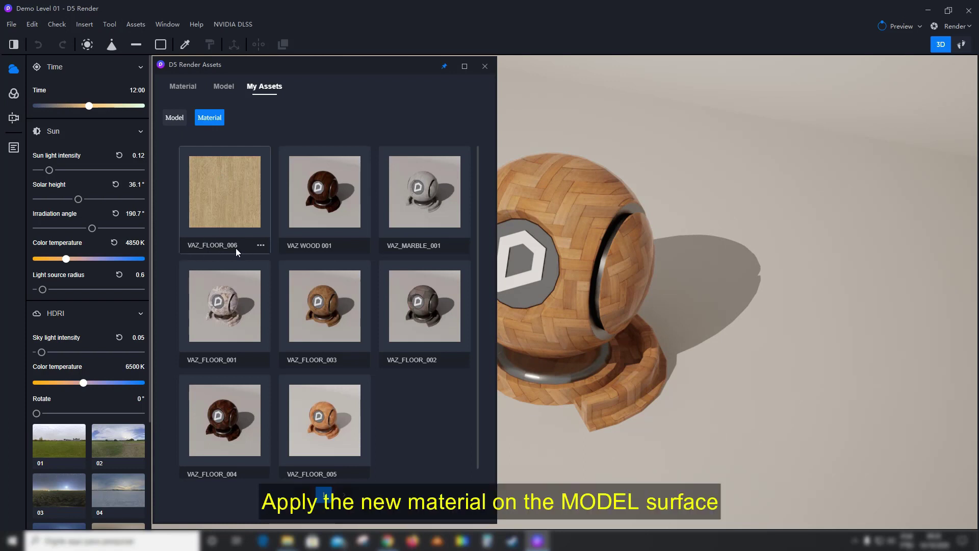
left_click_drag(236, 211, 559, 218)
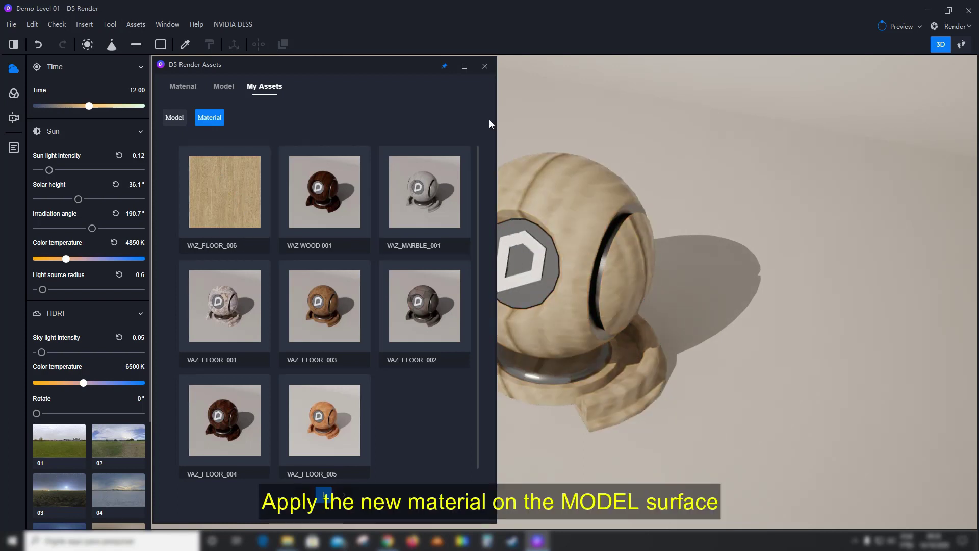
left_click(487, 68)
Set the demo ball material's horizontal and vertical UV stretch to 15.73 and shift its vertical offset.
left_click(185, 44)
left_click(551, 182)
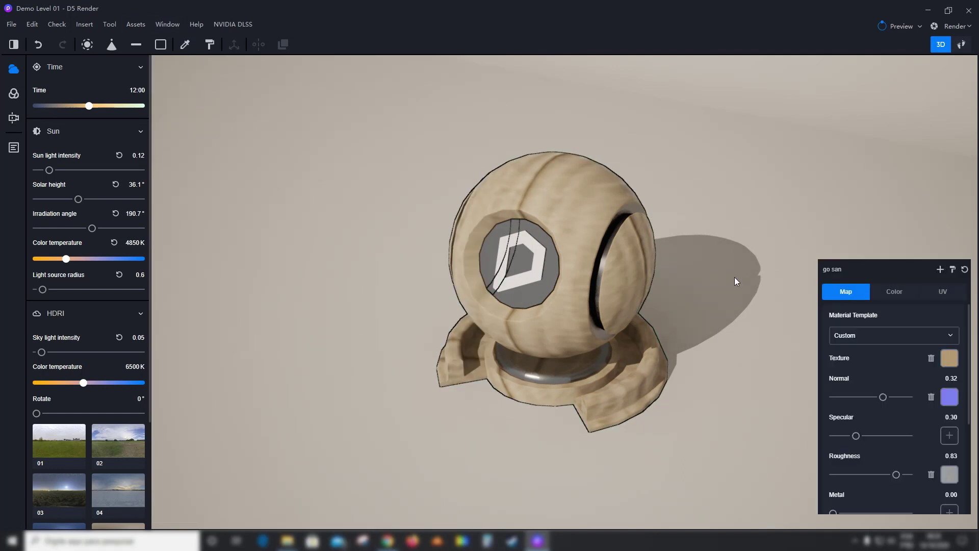
left_click(942, 291)
left_click_drag(873, 334, 895, 342)
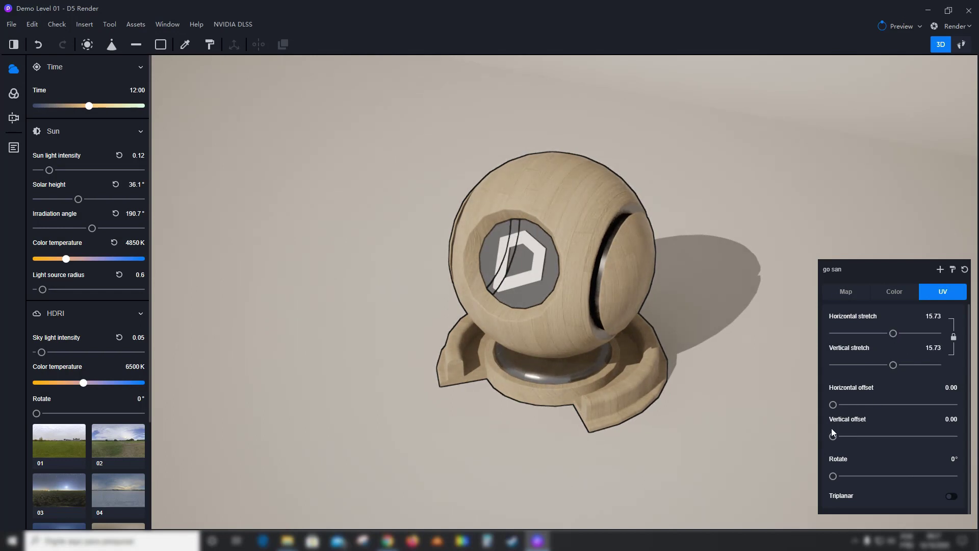
left_click_drag(839, 436, 851, 436)
left_click(452, 192)
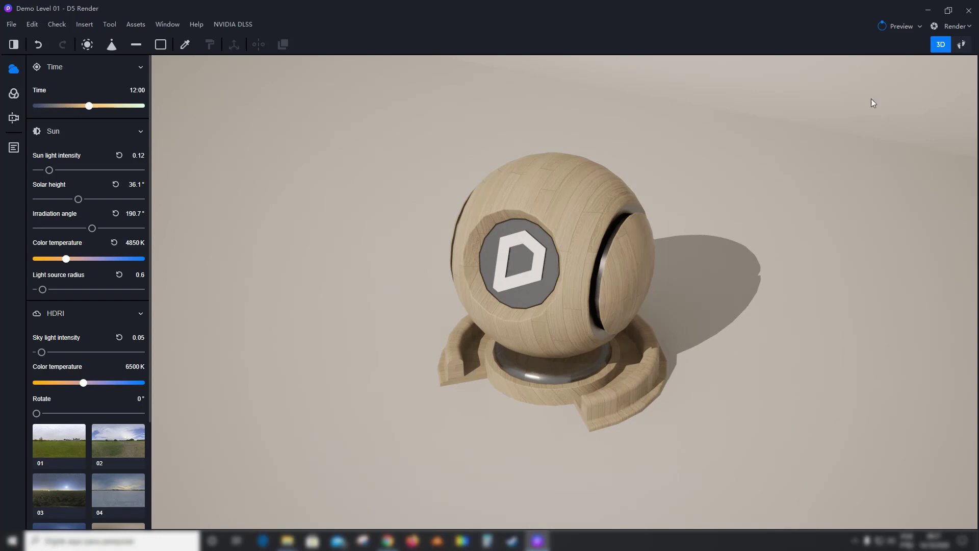
Export a camera image of the demo ball in 5:5 scale, overwriting VAZ FLOOR 006.png in the backup de imagens folder.
left_click(957, 26)
left_click(896, 44)
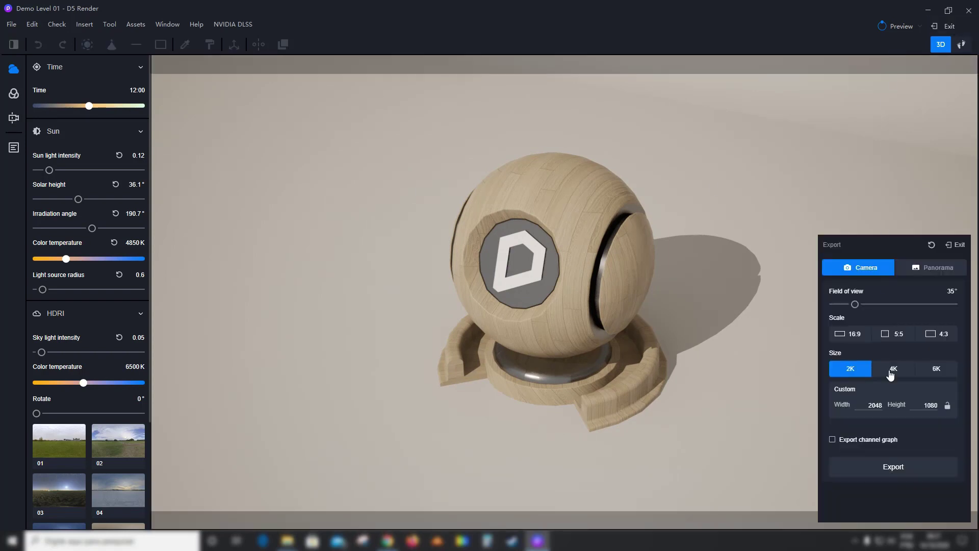
left_click(904, 337)
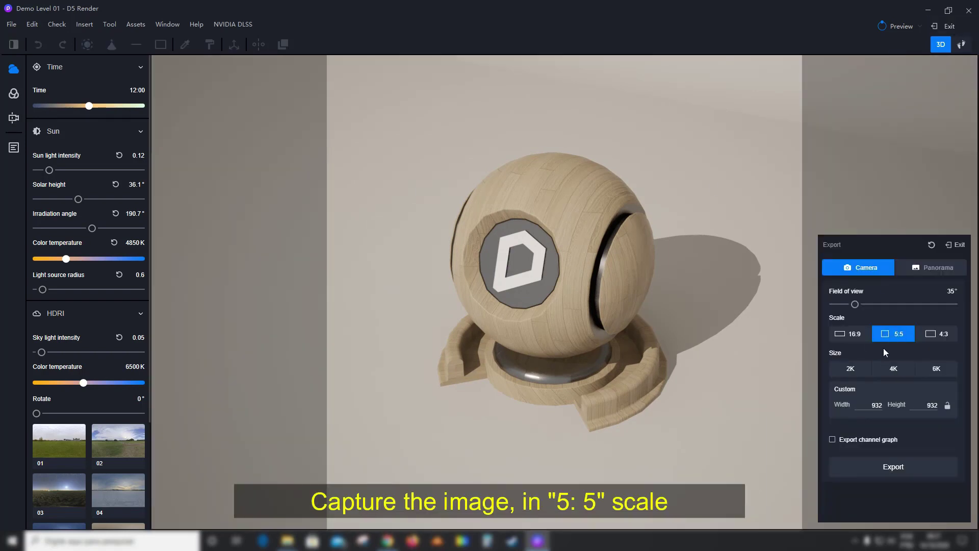
left_click(885, 475)
left_click(443, 90)
left_click(522, 405)
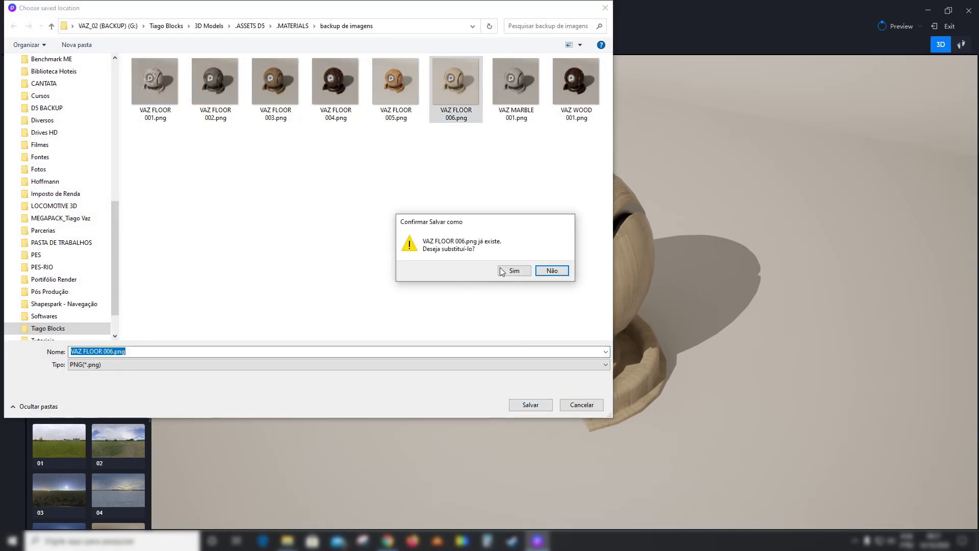
left_click(505, 269)
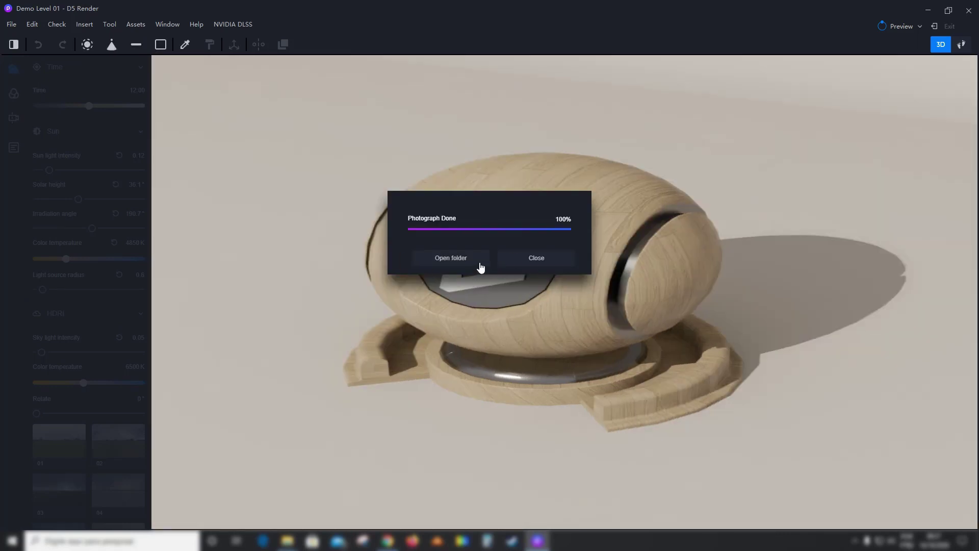
left_click(536, 258)
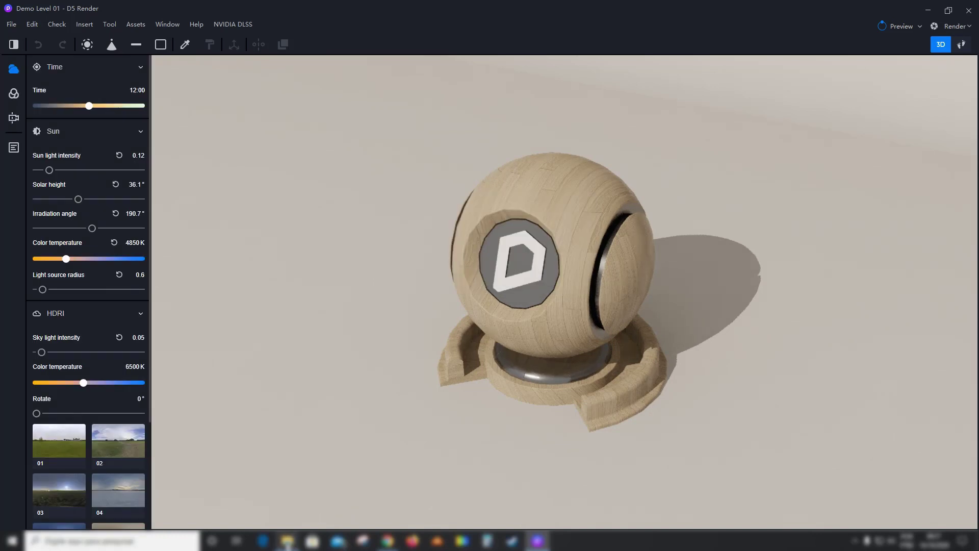
Set VAZ FLOOR 006.png as the cover image of the VAZ_FLOOR_006 material in My Assets.
left_click(287, 543)
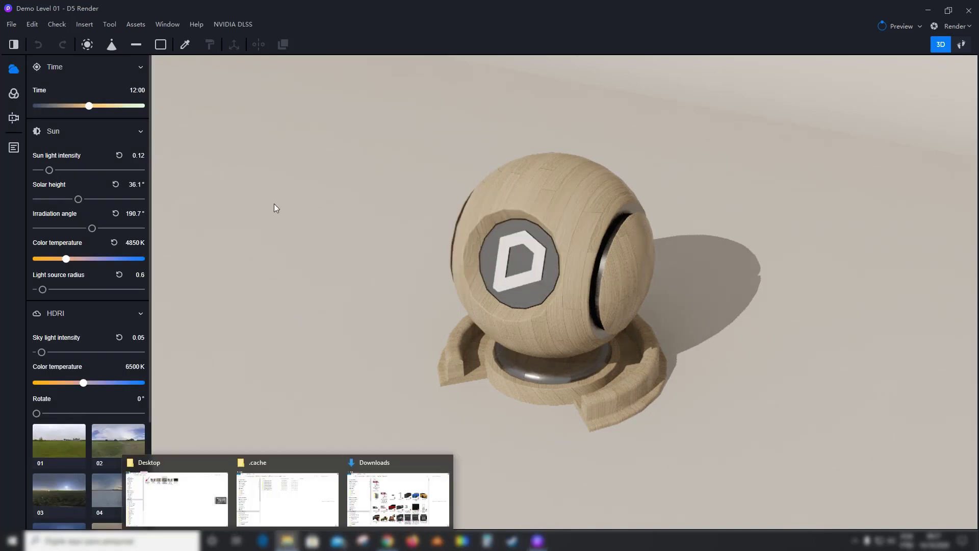
left_click(133, 24)
mouse_move(236, 227)
left_click(263, 247)
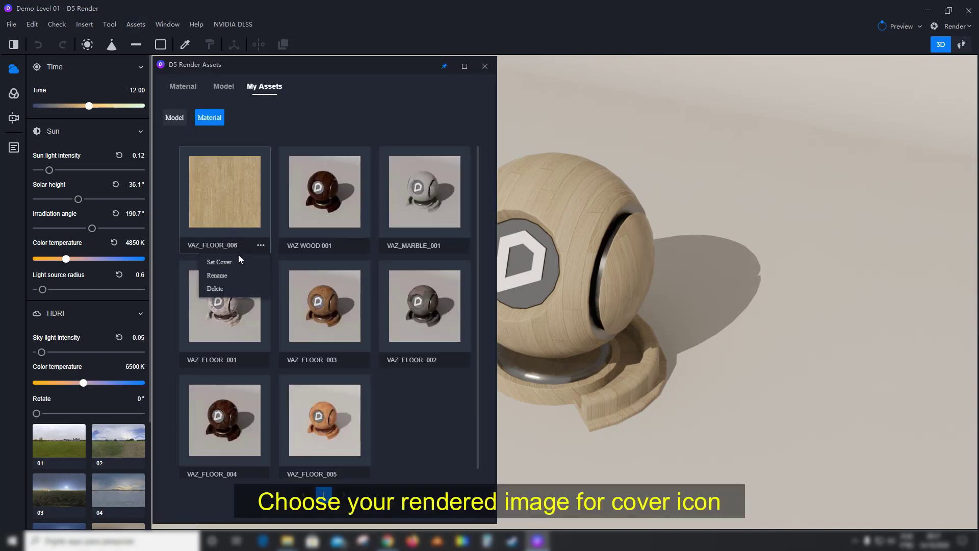
left_click(229, 266)
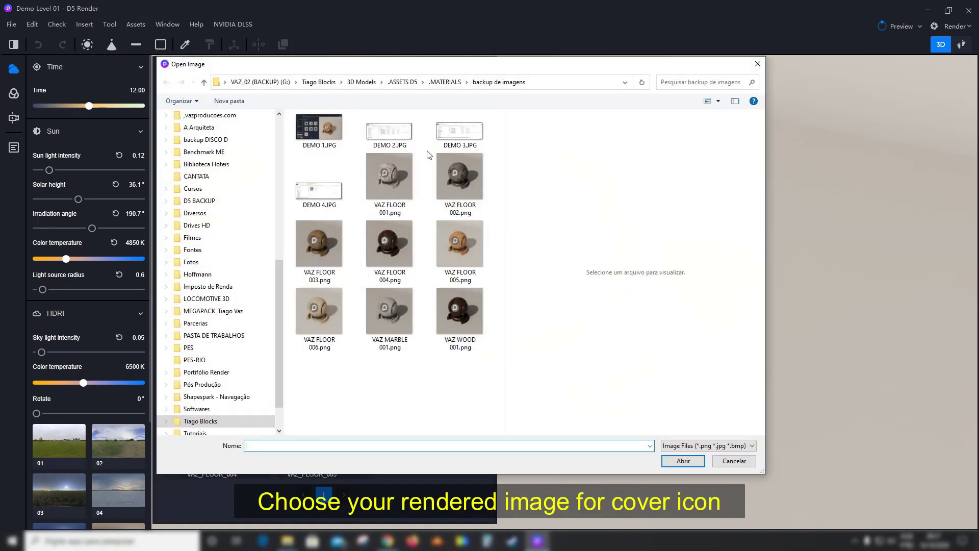
left_click(319, 311)
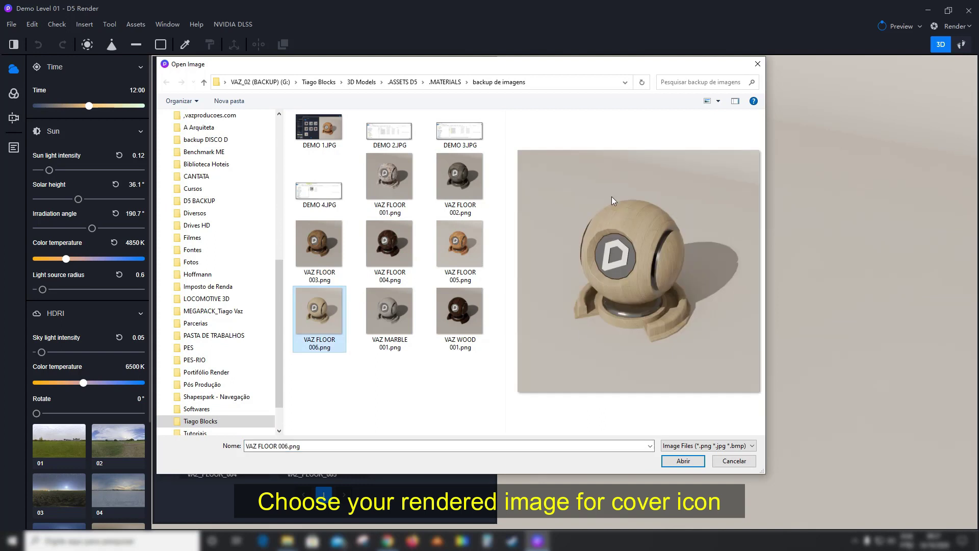
left_click(671, 462)
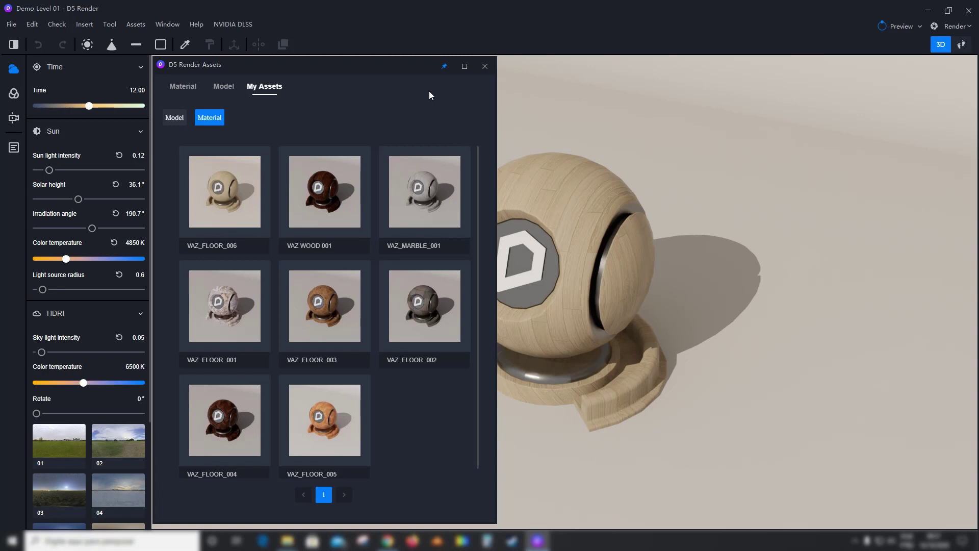
Close the asset library and save the Demo Level 01 project.
left_click(485, 66)
left_click(12, 25)
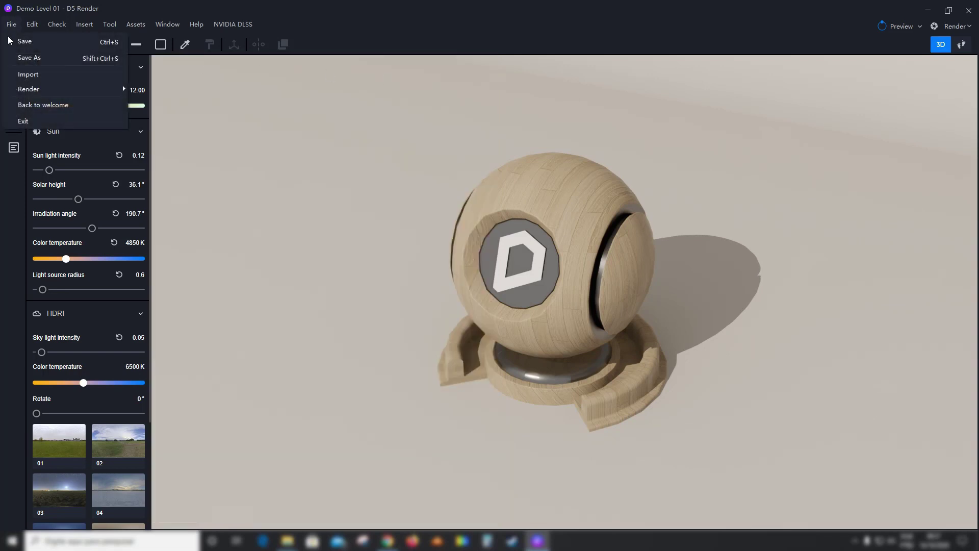
left_click(29, 45)
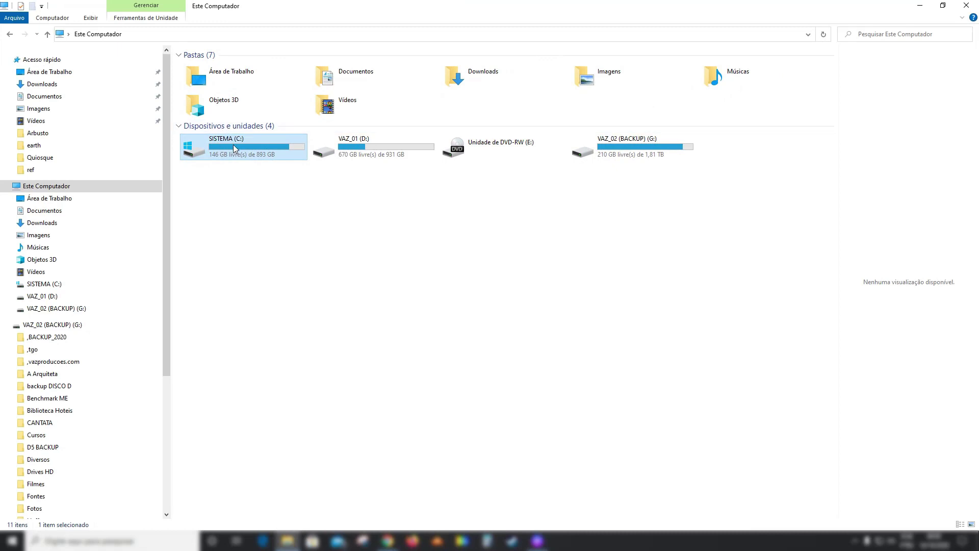
In File Explorer, open the material library folder at C:\Program Files\D5 Render\library\material.
double_click(233, 146)
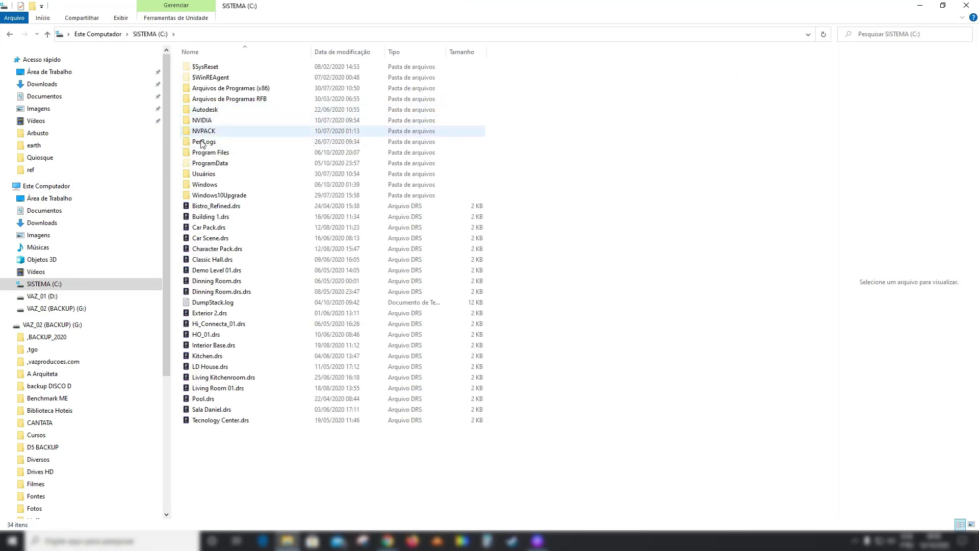
double_click(205, 152)
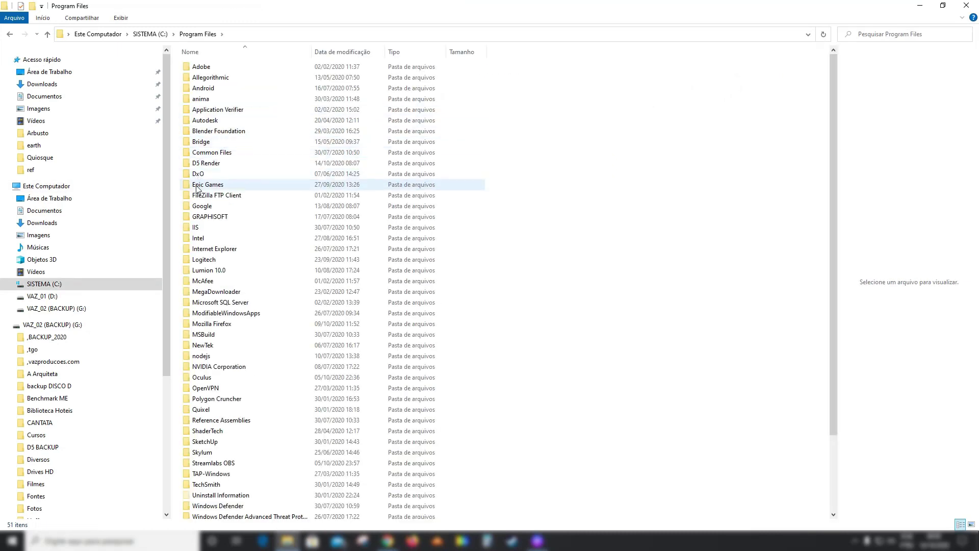
double_click(208, 165)
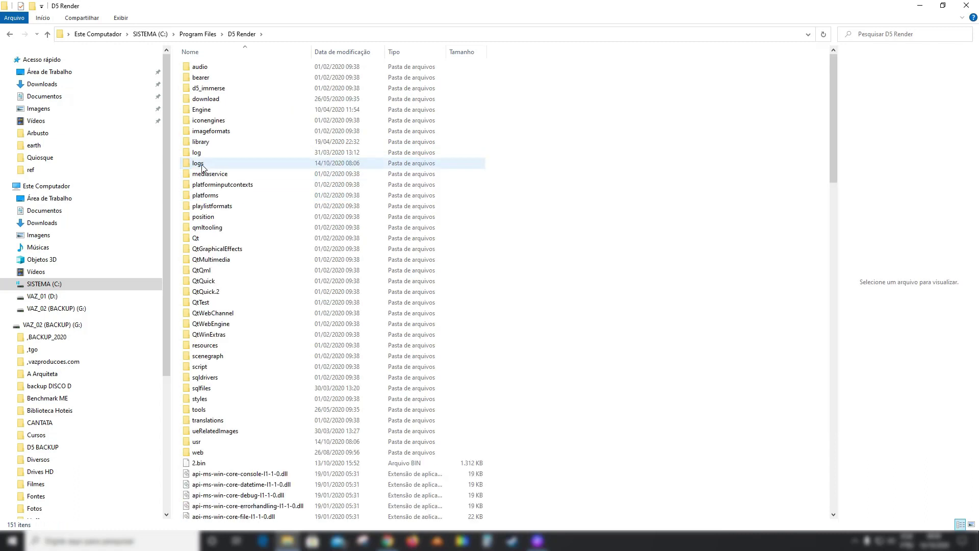
double_click(200, 142)
double_click(200, 67)
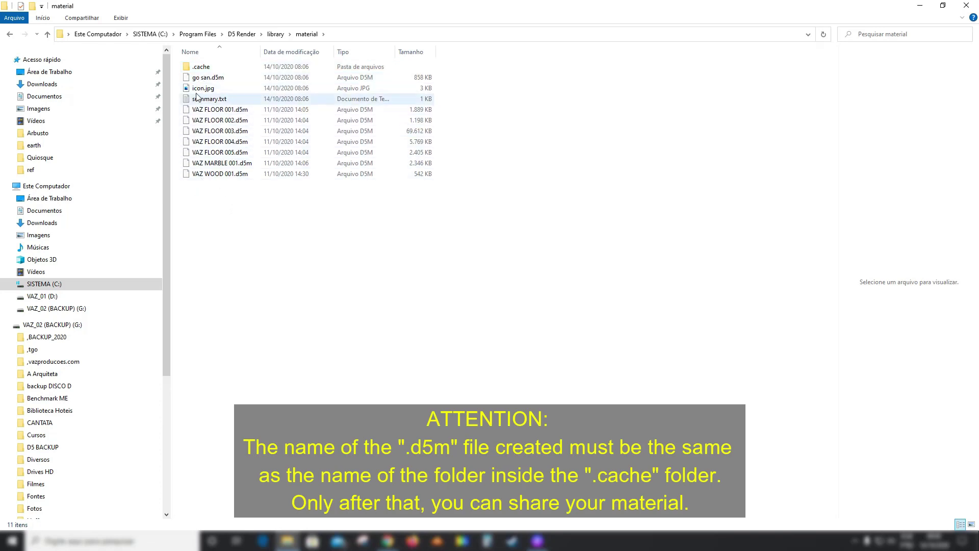
Preview icon.jpg and summary.txt in the .cache subfolder go san.d5m, and return to the .cache folder.
left_click(204, 70)
double_click(204, 69)
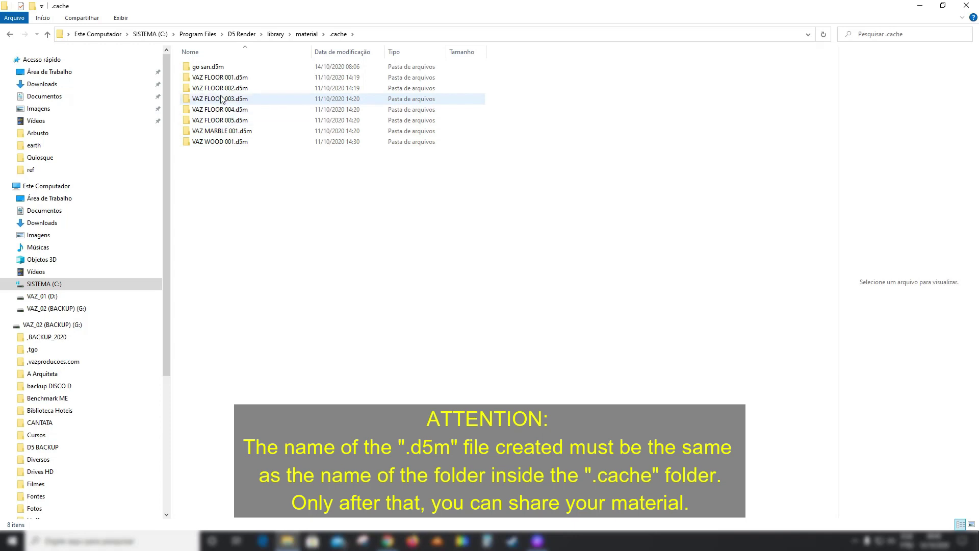
double_click(208, 67)
left_click(206, 89)
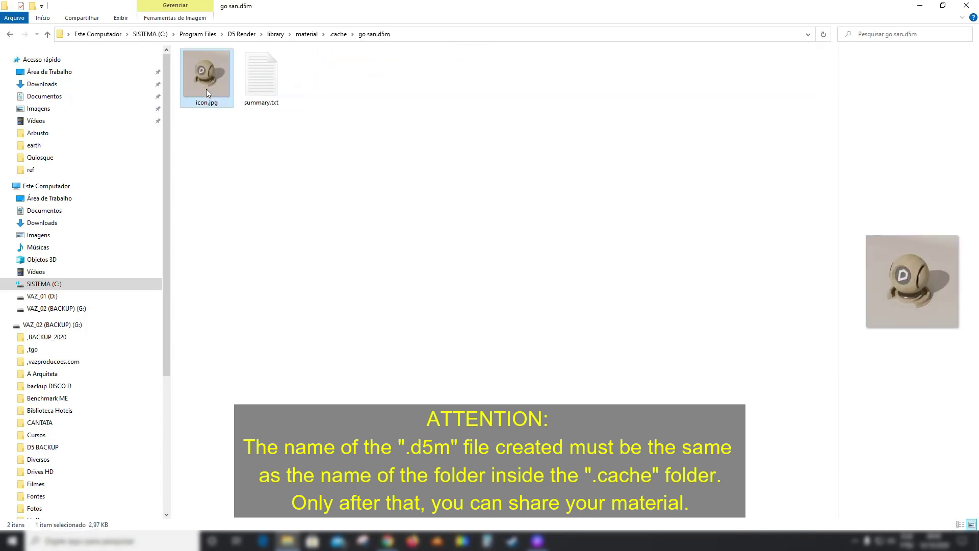
left_click(262, 98)
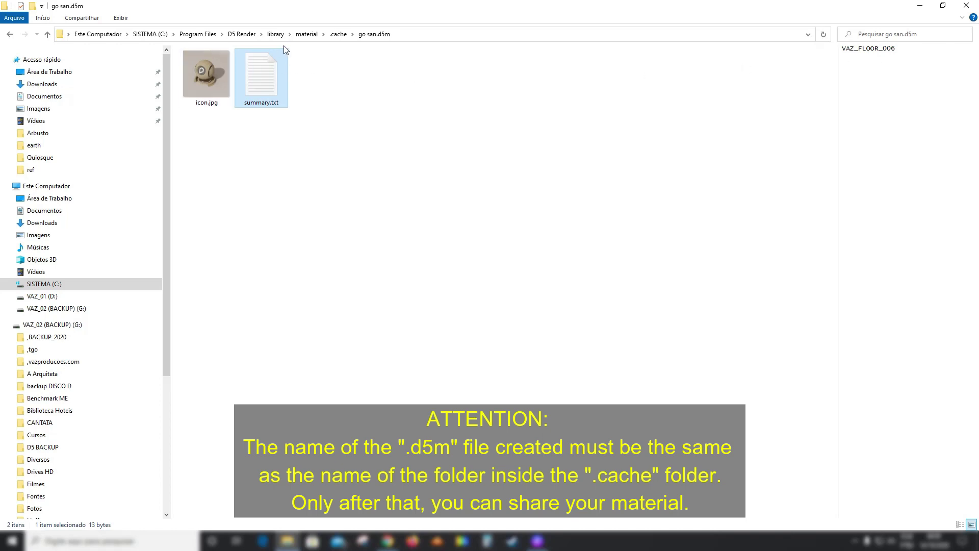
key("BackSpace")
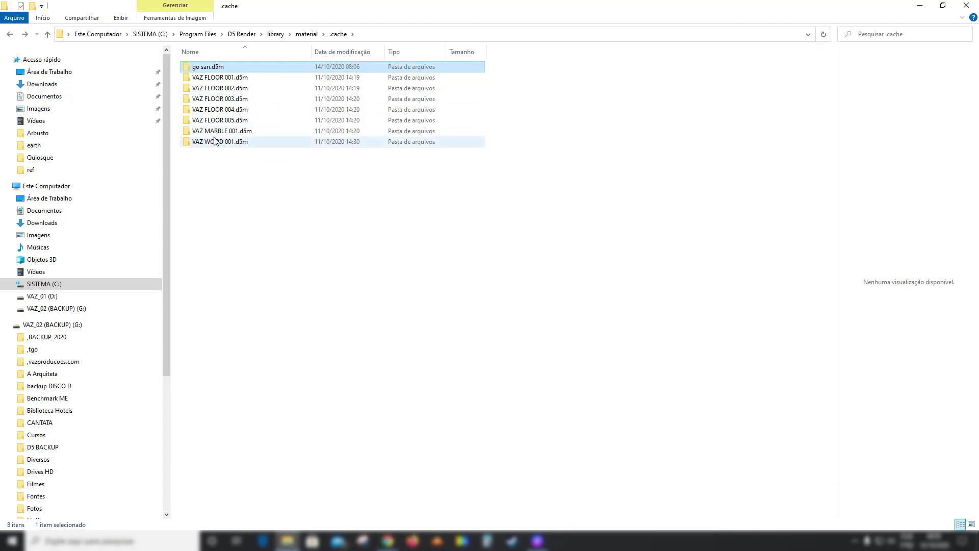
Rename the go san.d5m folder inside .cache to VAZ FLOOR 006.d5m, basing the name on the VAZ FLOOR 005.d5m folder.
right_click(223, 121)
left_click(270, 404)
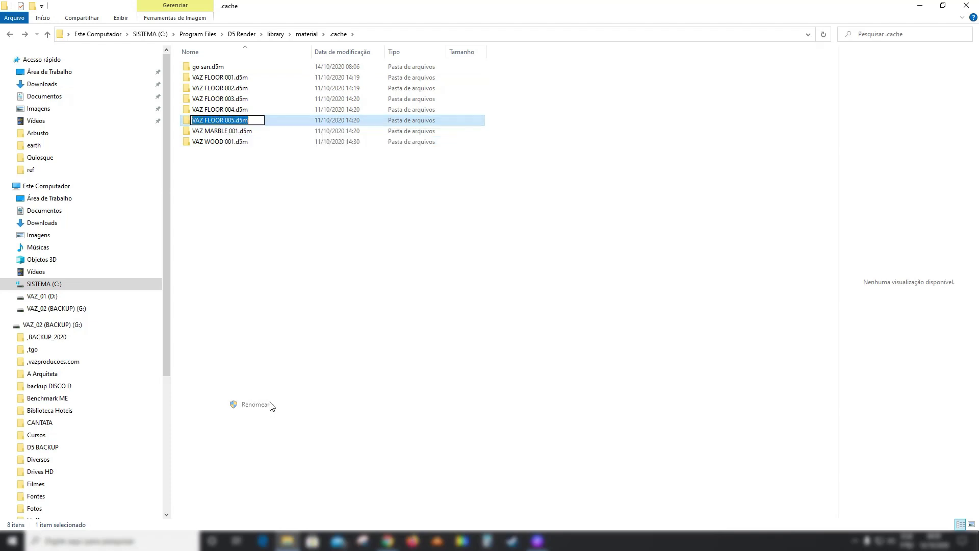
left_click_drag(234, 121, 201, 122)
left_click(222, 170)
left_click(207, 71)
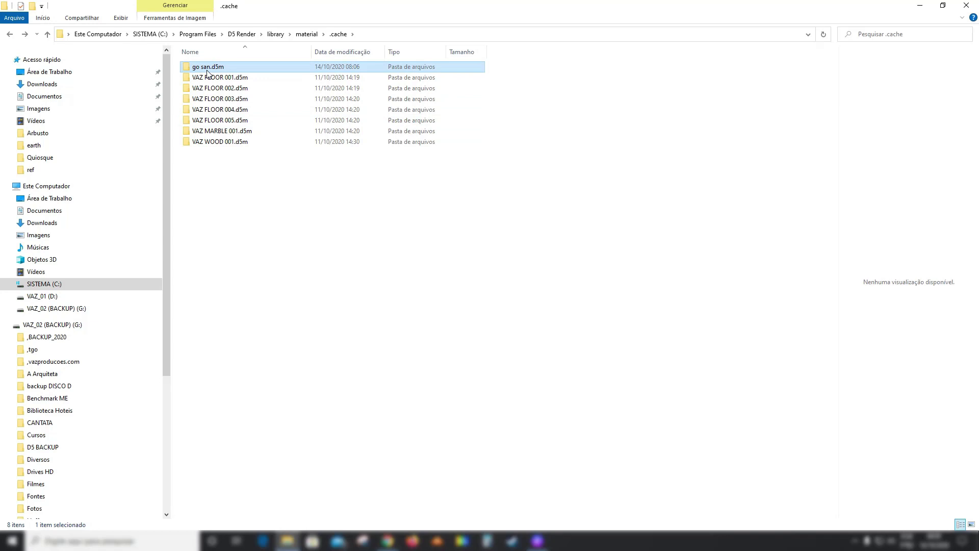
right_click(207, 72)
left_click(245, 351)
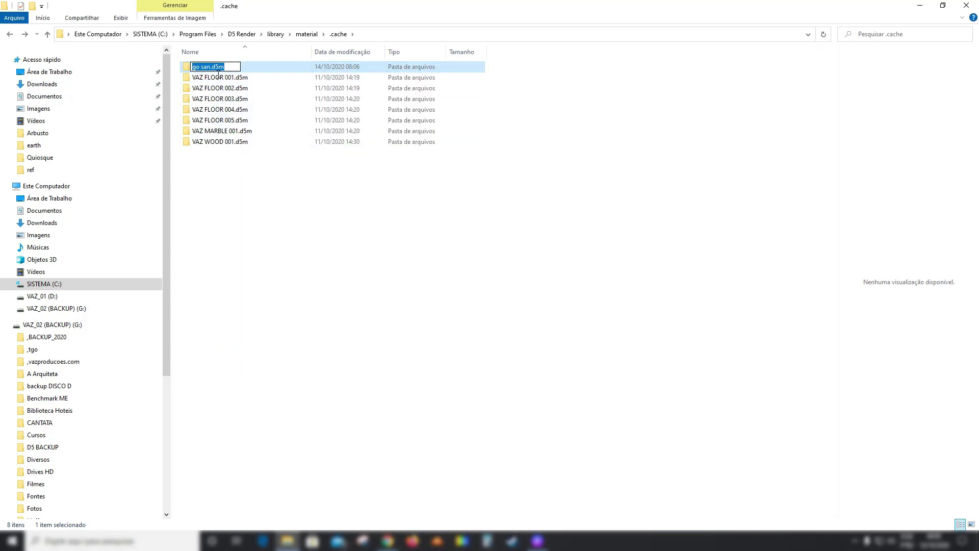
type("VAZ FLOOR 005")
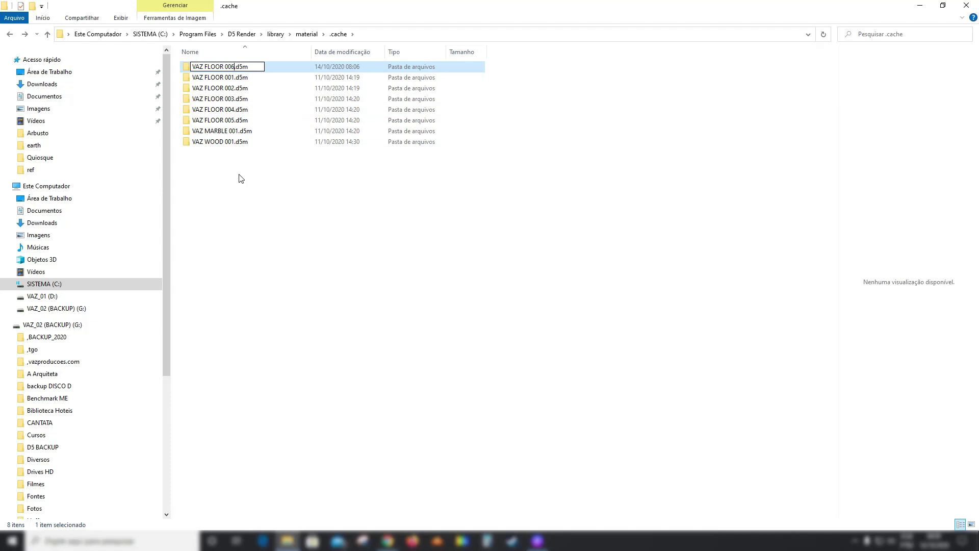
key("Return")
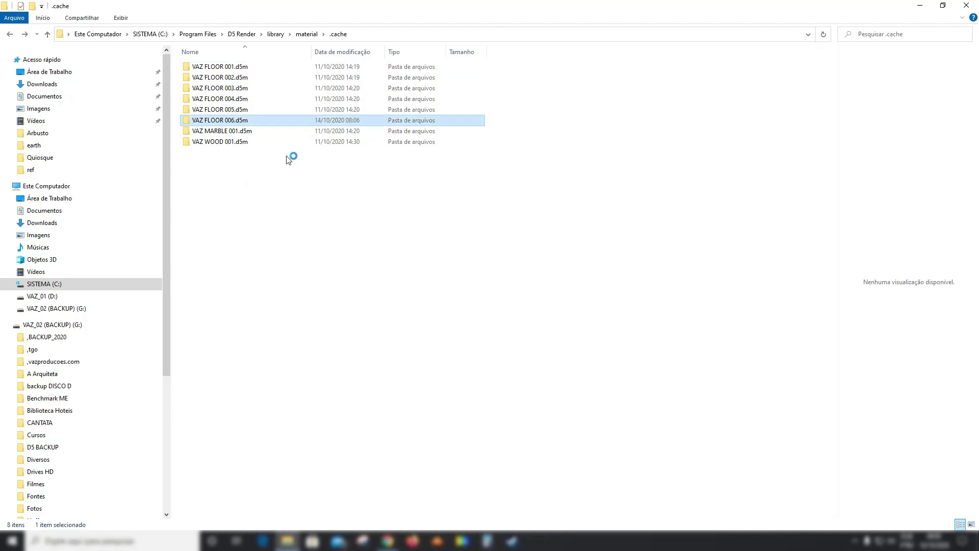
Return to the material folder and rename the go san.d5m file to VAZ FLOOR 006.d5m.
left_click(226, 179)
left_click(306, 34)
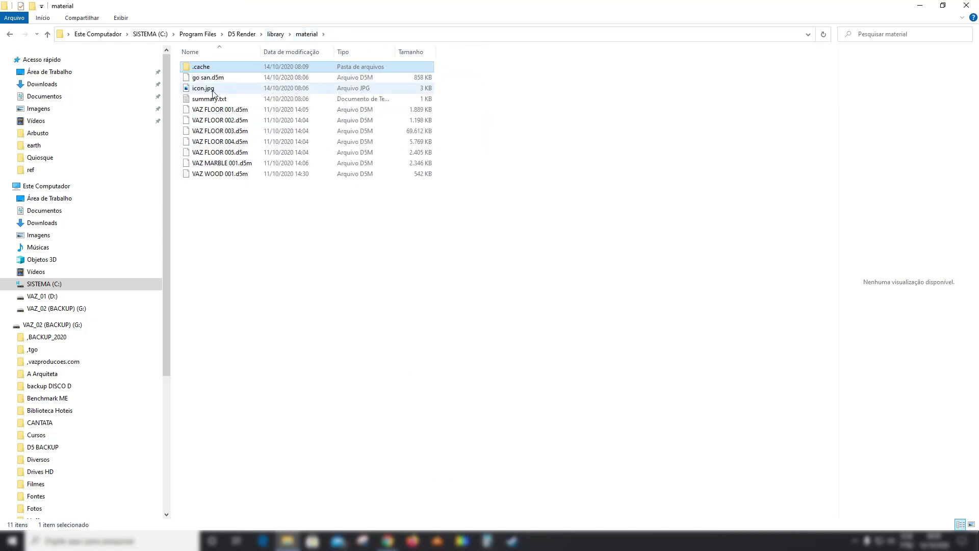
right_click(207, 77)
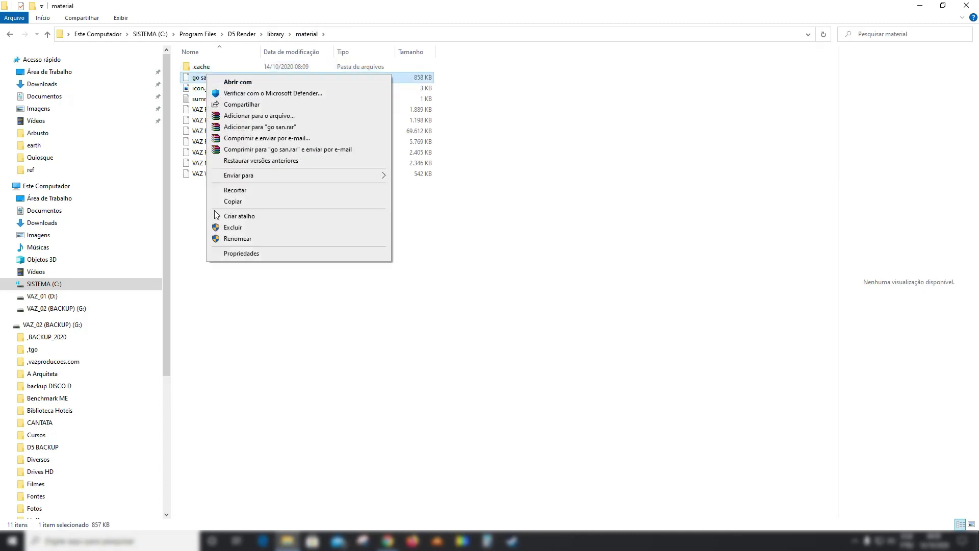
left_click(237, 242)
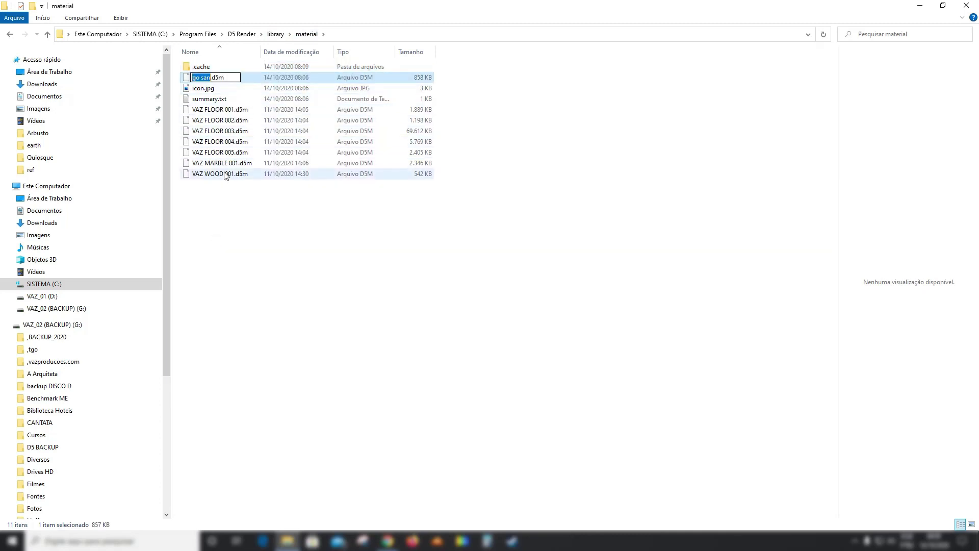
type("VAZ FLOOR 005")
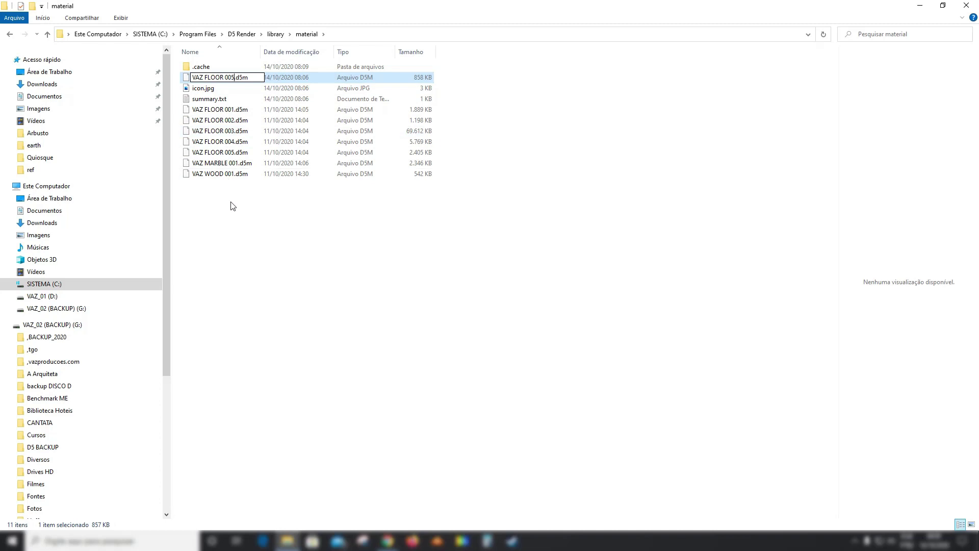
key("Return")
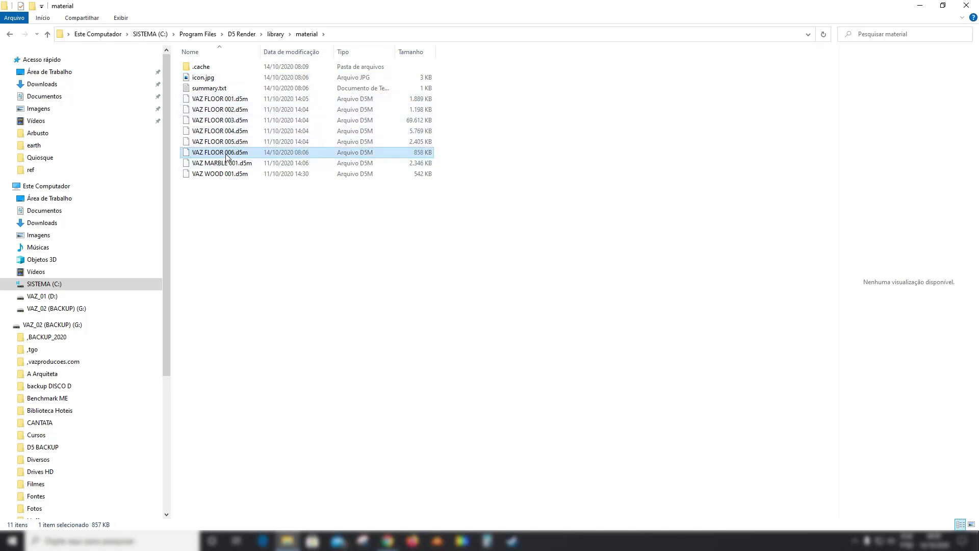
Check icon.jpg and summary.txt in the VAZ FLOOR 006.d5m cache folder, and return to the material folder.
double_click(224, 67)
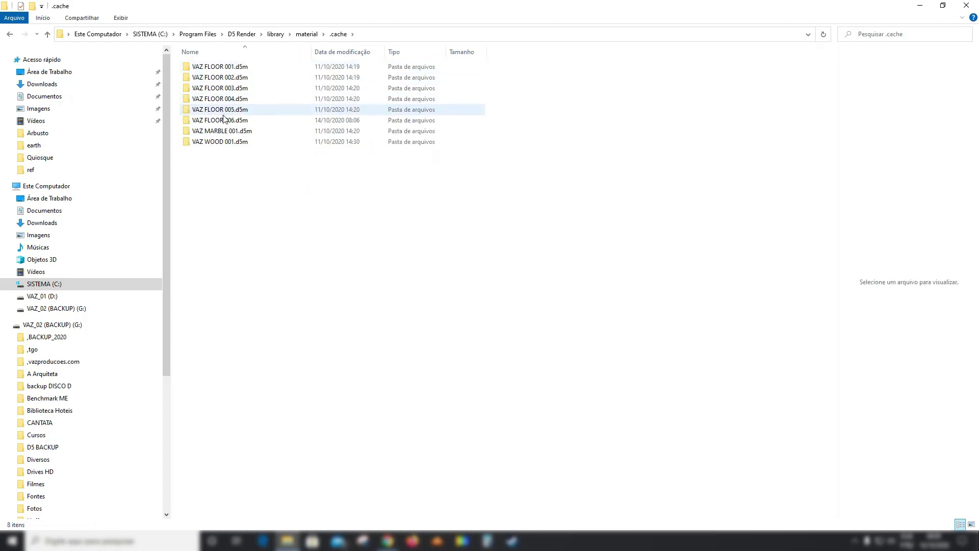
double_click(223, 120)
left_click(206, 81)
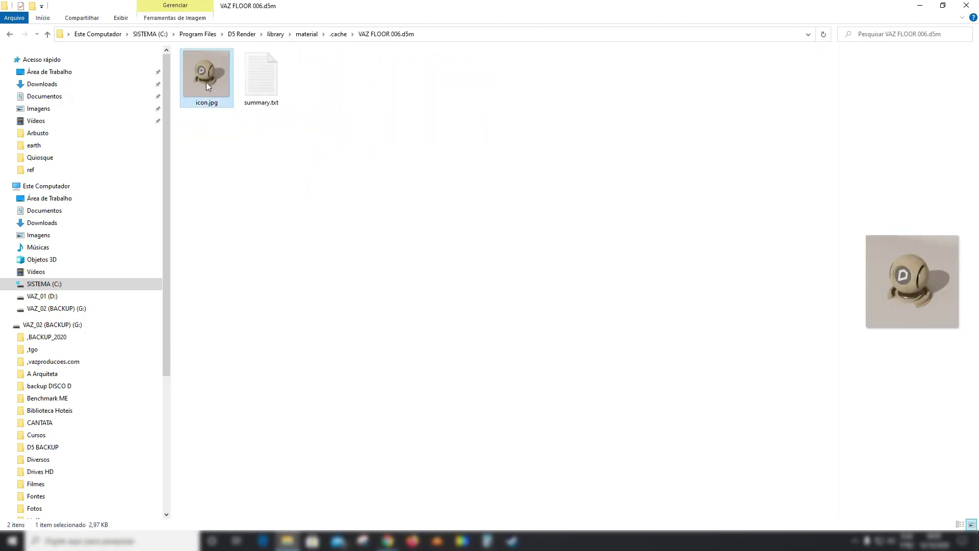
left_click(271, 85)
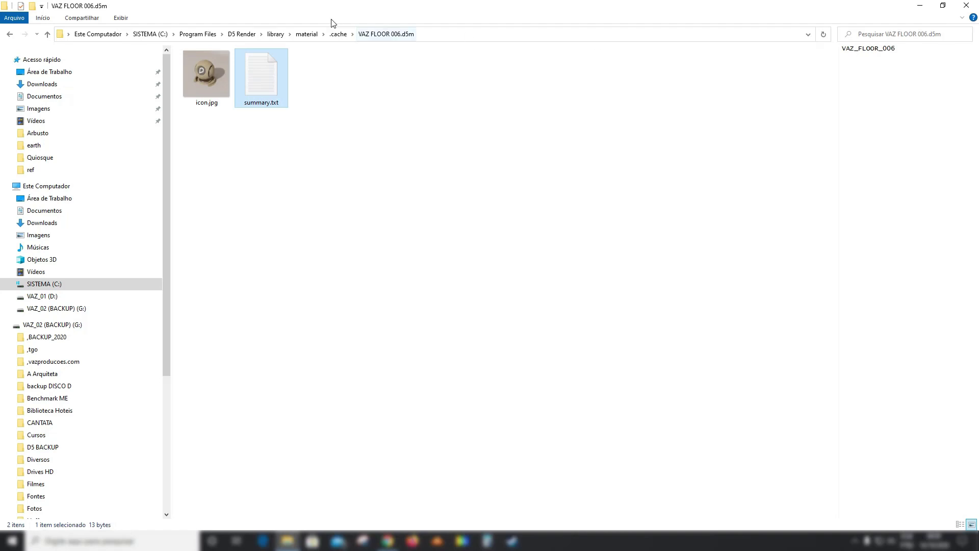
left_click(338, 33)
left_click(312, 35)
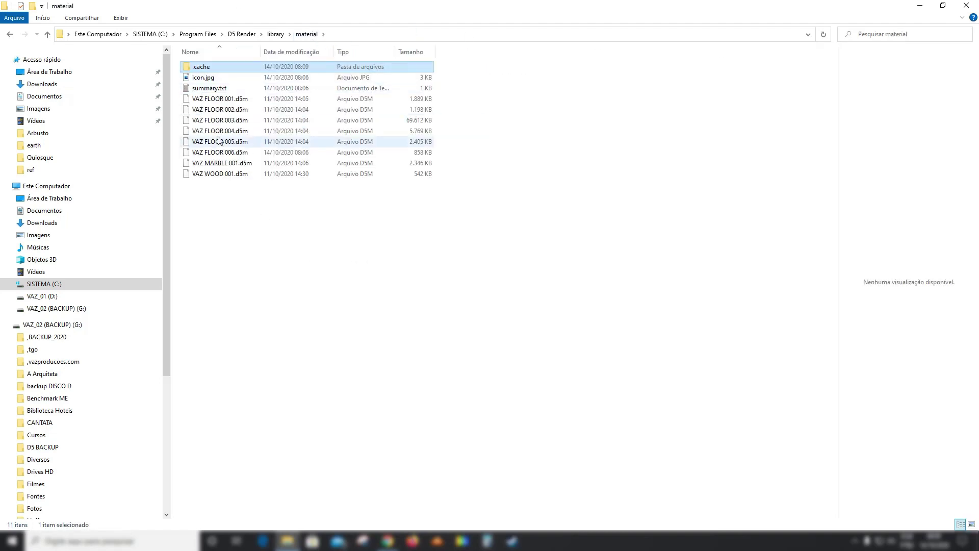
Delete icon.jpg and summary.txt from the material folder, granting administrator permission for both files, and open the .cache folder.
left_click(216, 89)
left_click(204, 79, "shift")
key("Delete")
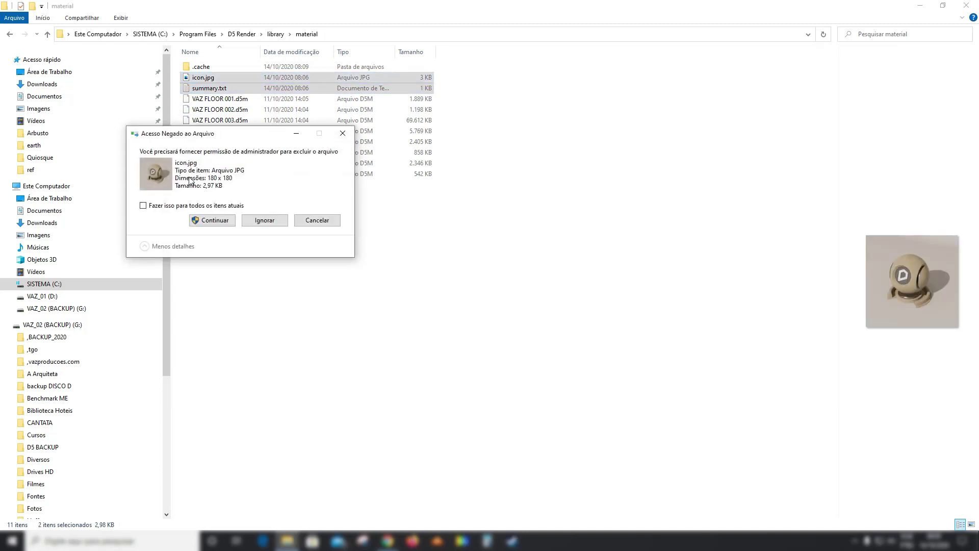
left_click(206, 220)
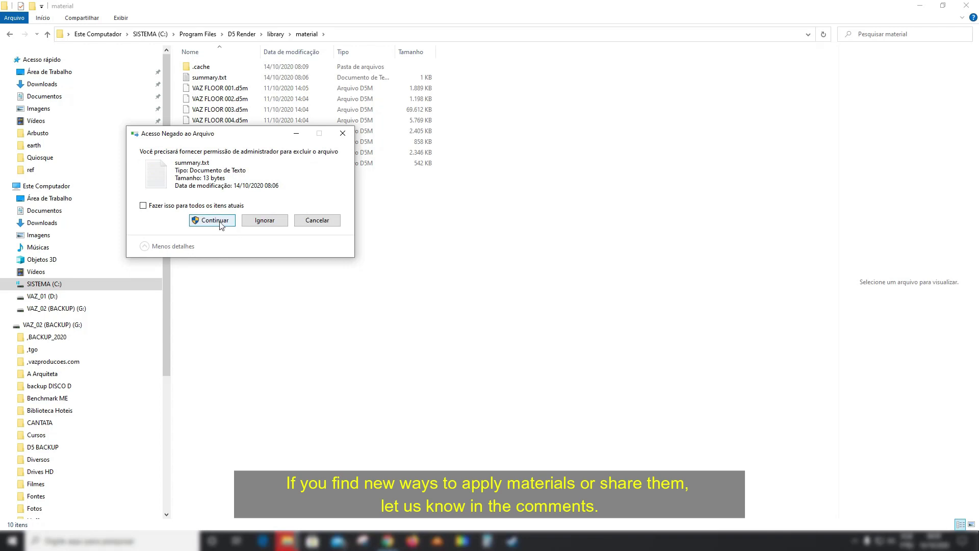
left_click(197, 221)
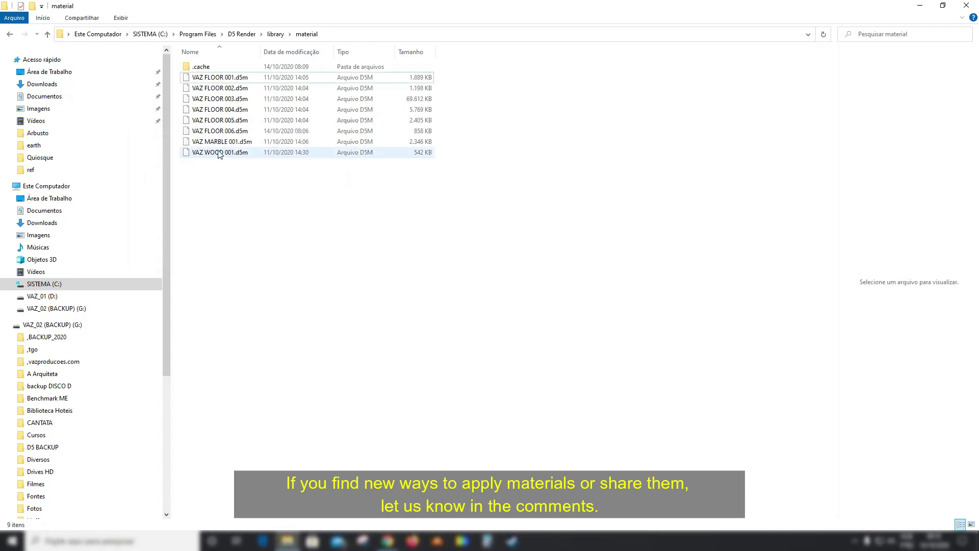
left_click(205, 67)
double_click(206, 68)
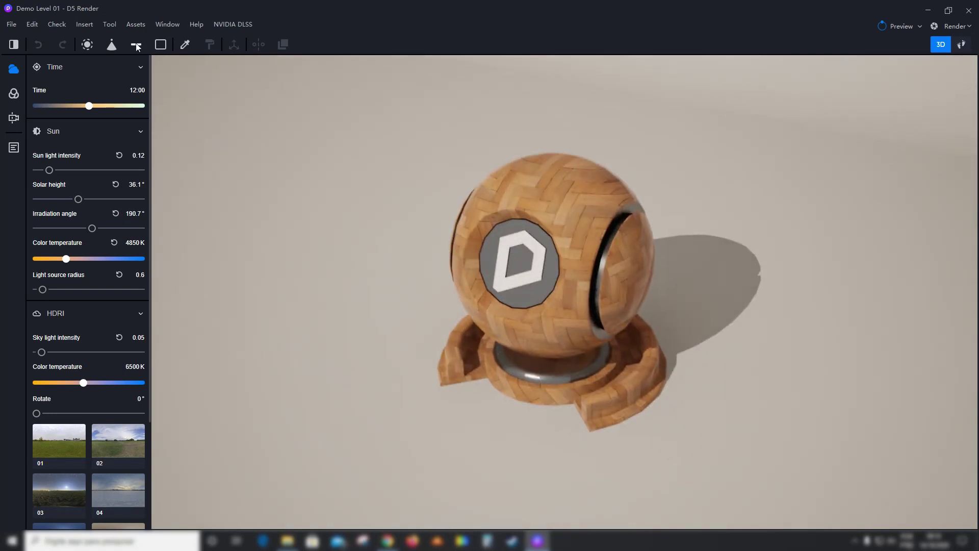
Switch to D5 Render, browse the materials in the personal asset library, and apply VAZ_FLOOR_006 to the base of the shader ball.
left_click(136, 24)
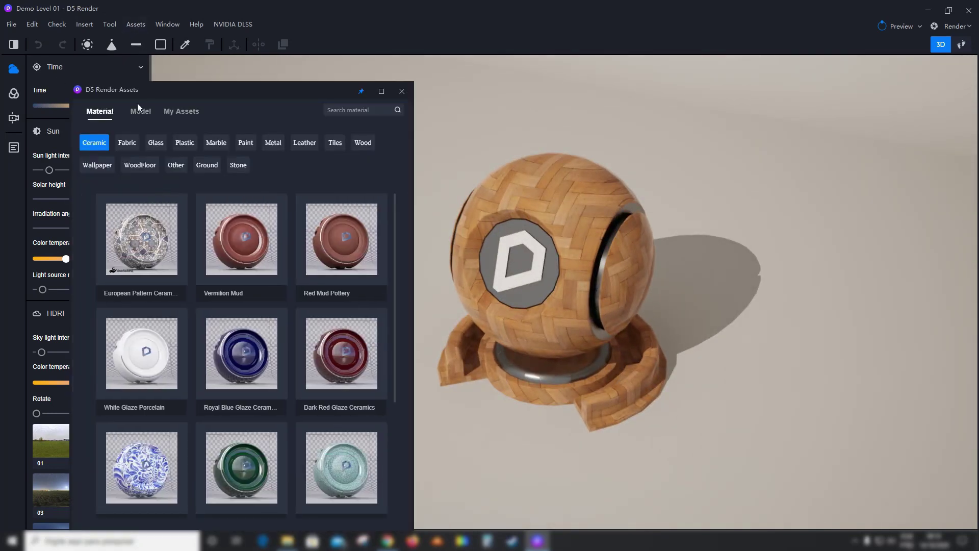
left_click(185, 112)
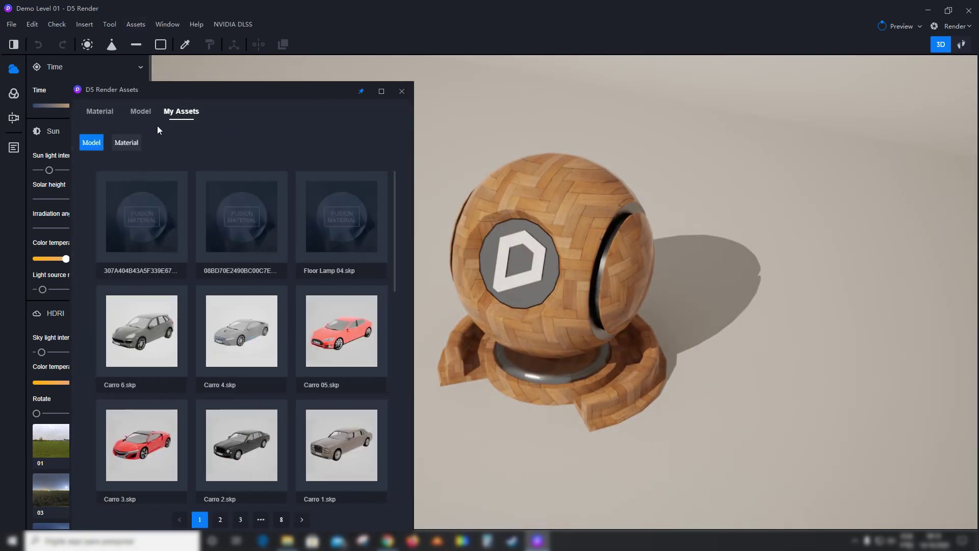
left_click(126, 143)
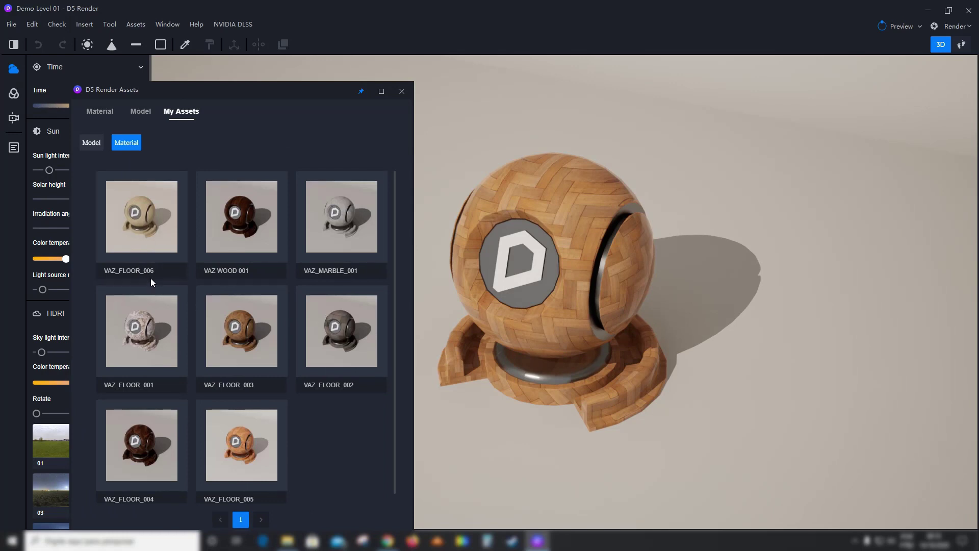
left_click(172, 218)
left_click_drag(172, 219, 509, 390)
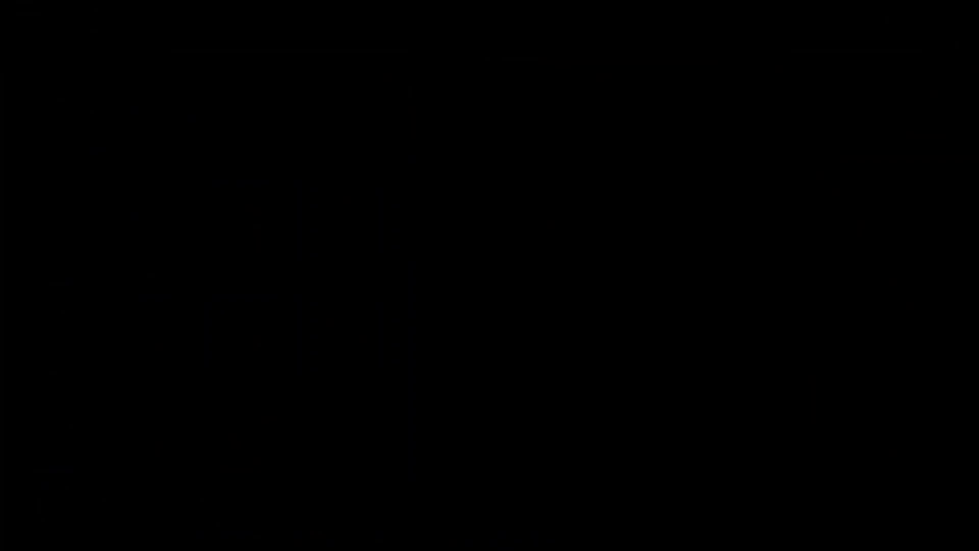